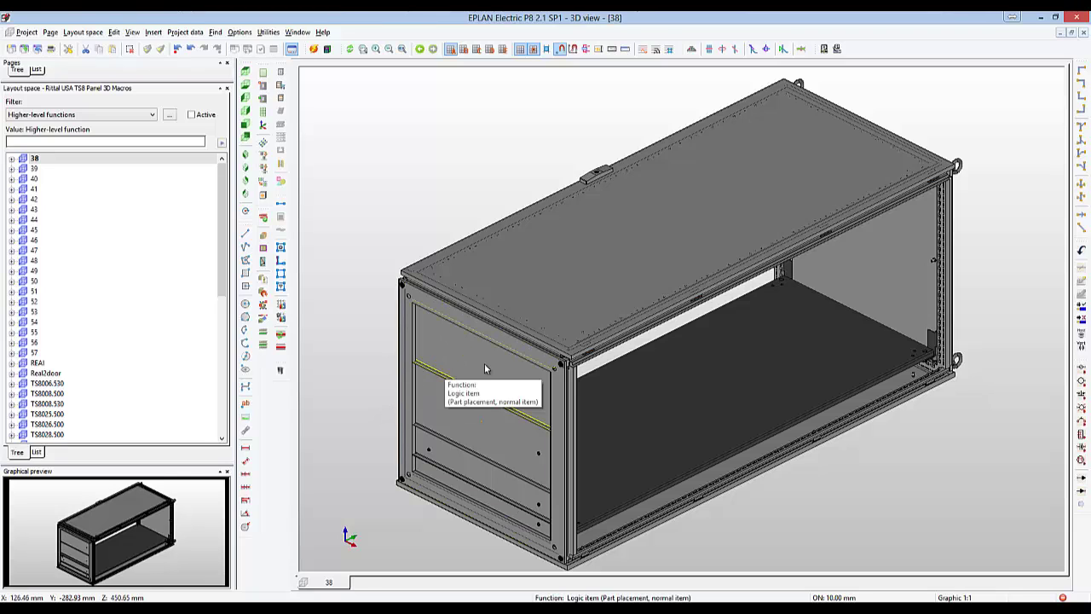
Expand layout space 38 in the page tree to list the Rittal TS8 enclosure's logic items.
{"action": "left_click", "coordinate": [11, 160]}
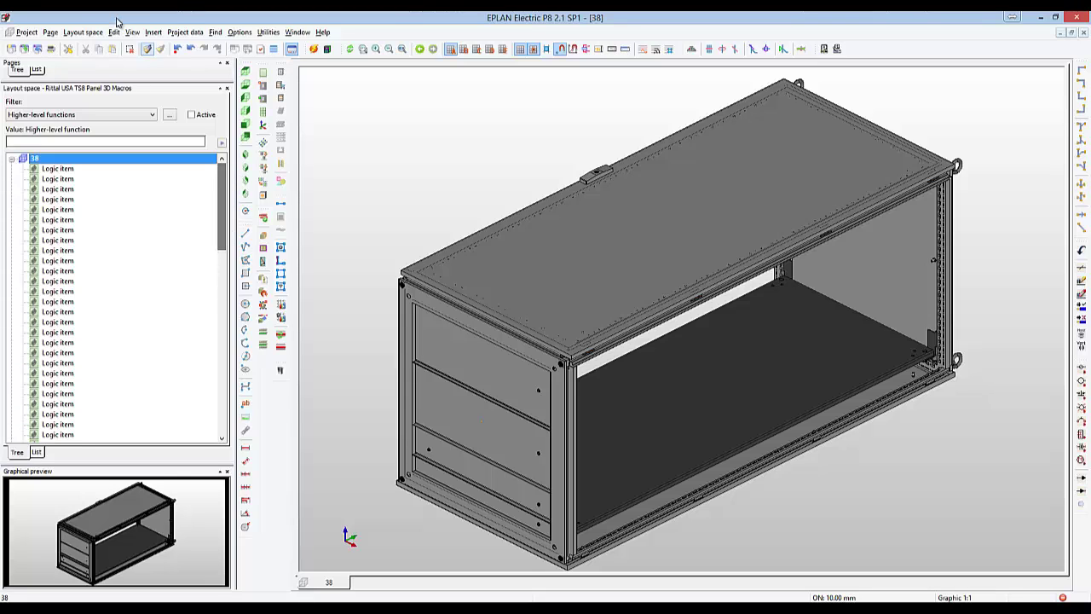
On the Rittal TS8 product page, go to Downloads and open the 3D model request form.
{"action": "key", "text": "alt+Tab"}
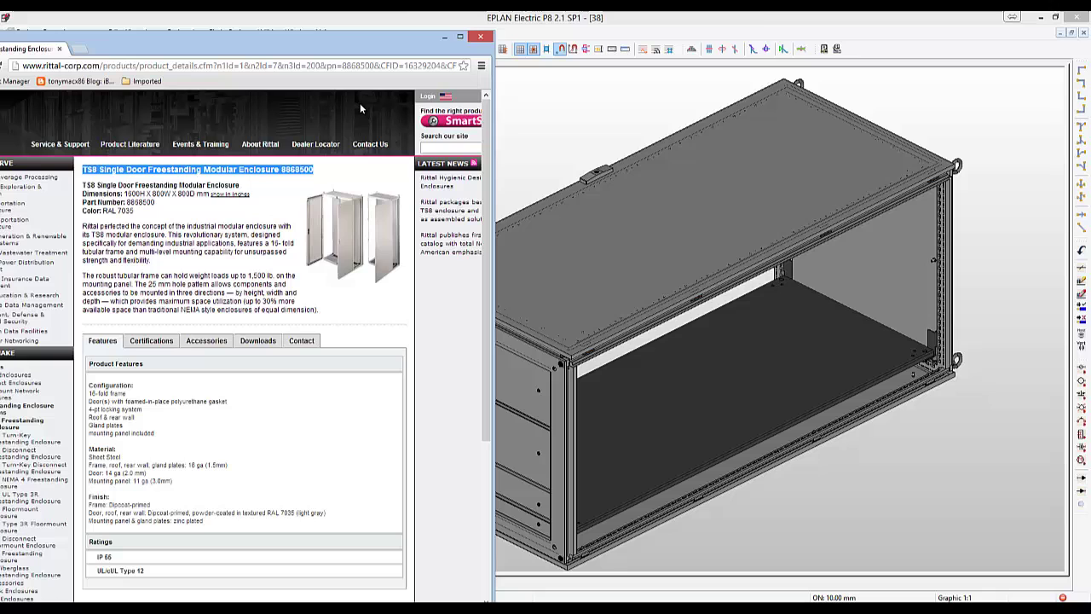
{"action": "left_click", "coordinate": [270, 342]}
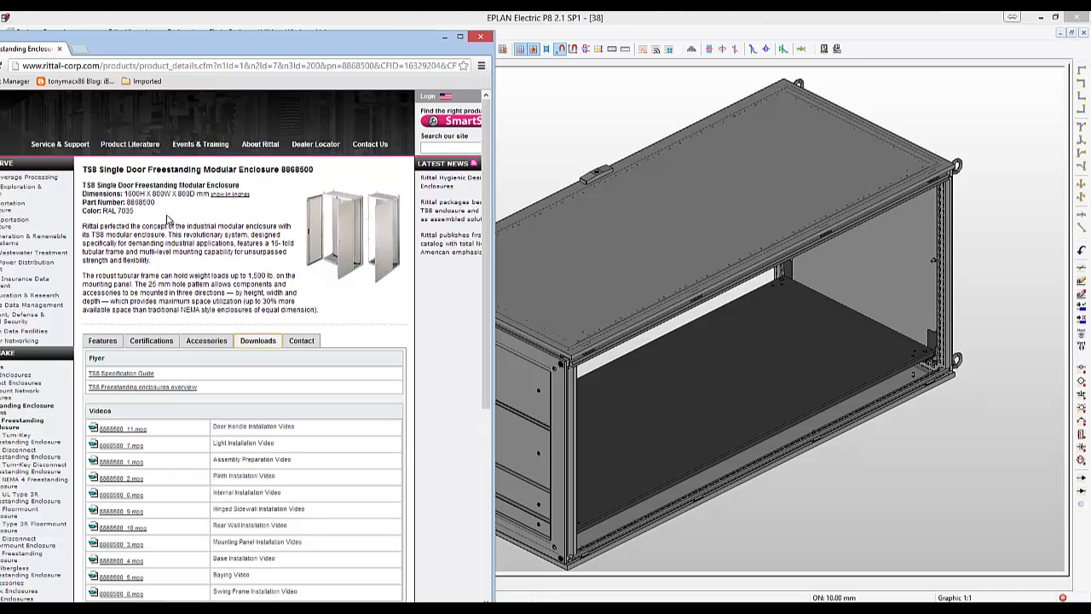
{"action": "scroll", "coordinate": [358, 363], "scroll_direction": "down", "scroll_amount": 4}
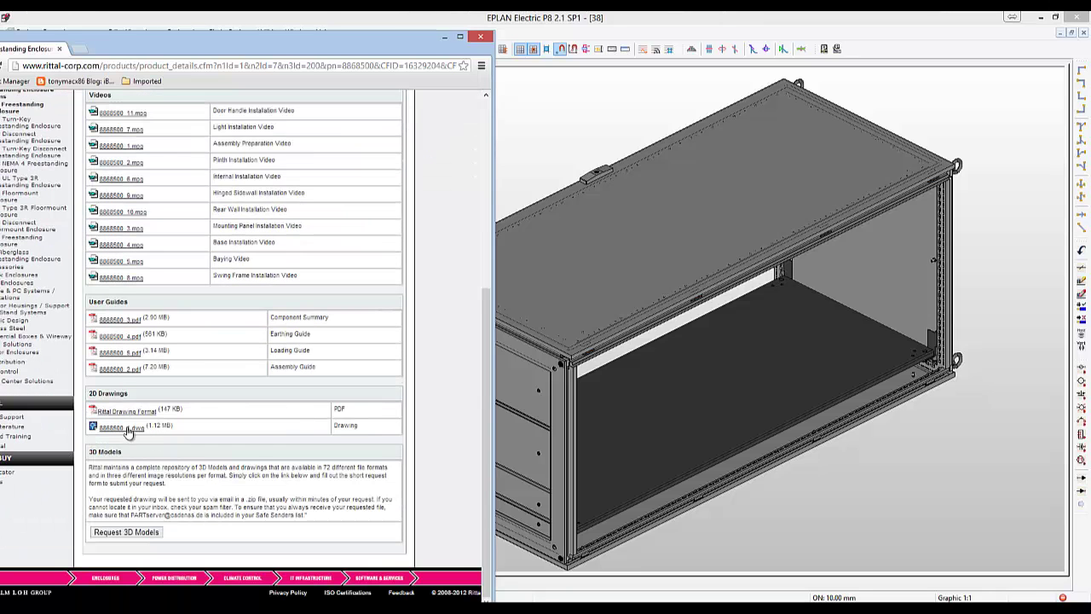
{"action": "left_click", "coordinate": [135, 533]}
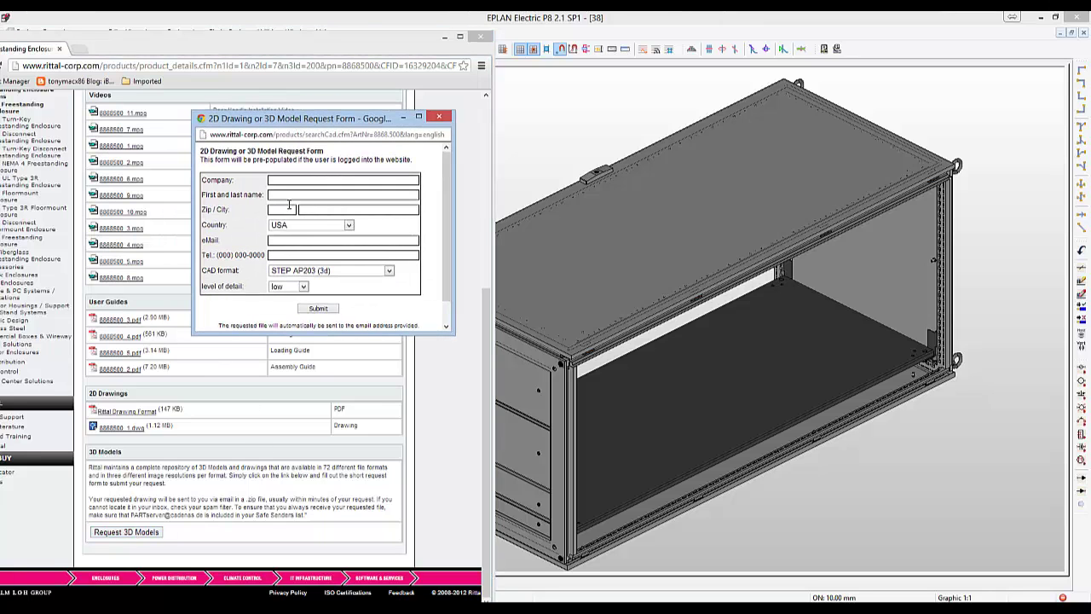
Choose STEP AP214b (3d) in high detail, then close the request form.
{"action": "left_click", "coordinate": [389, 271]}
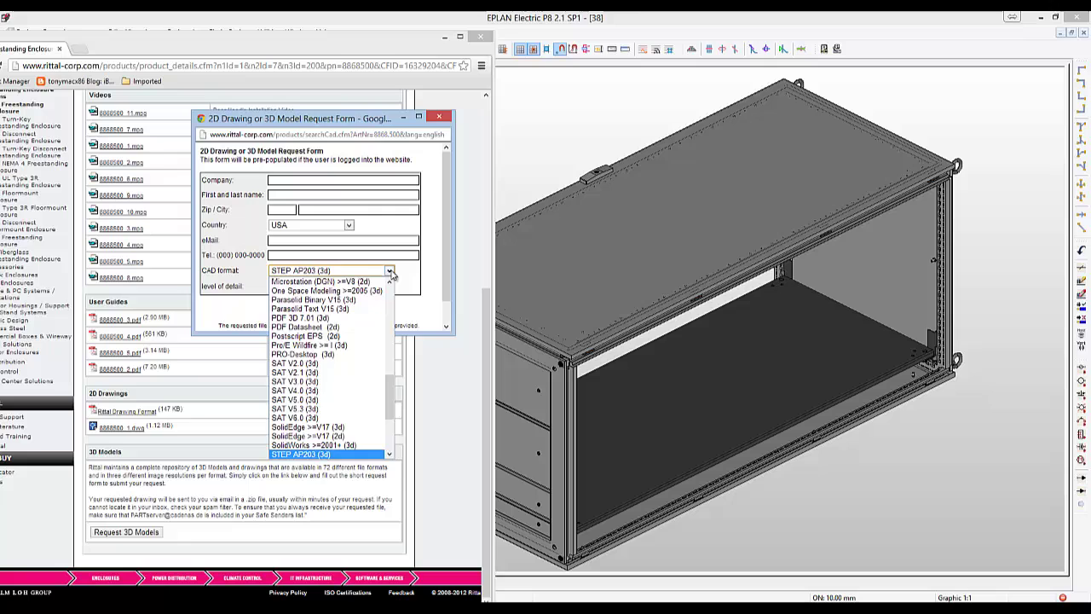
{"action": "left_click_drag", "start_coordinate": [394, 396], "coordinate": [394, 418]}
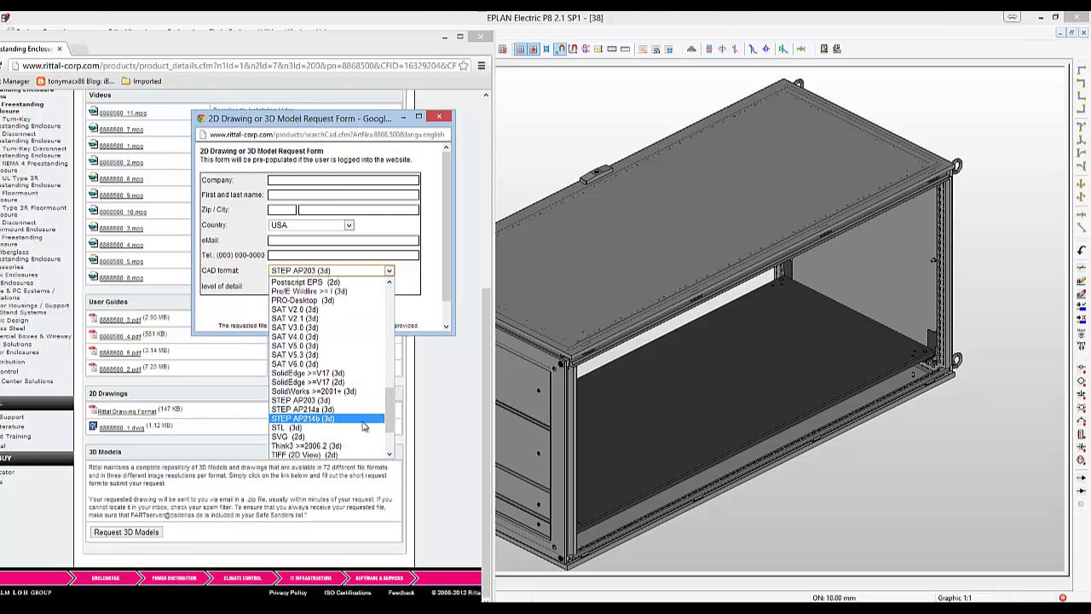
{"action": "left_click", "coordinate": [329, 424]}
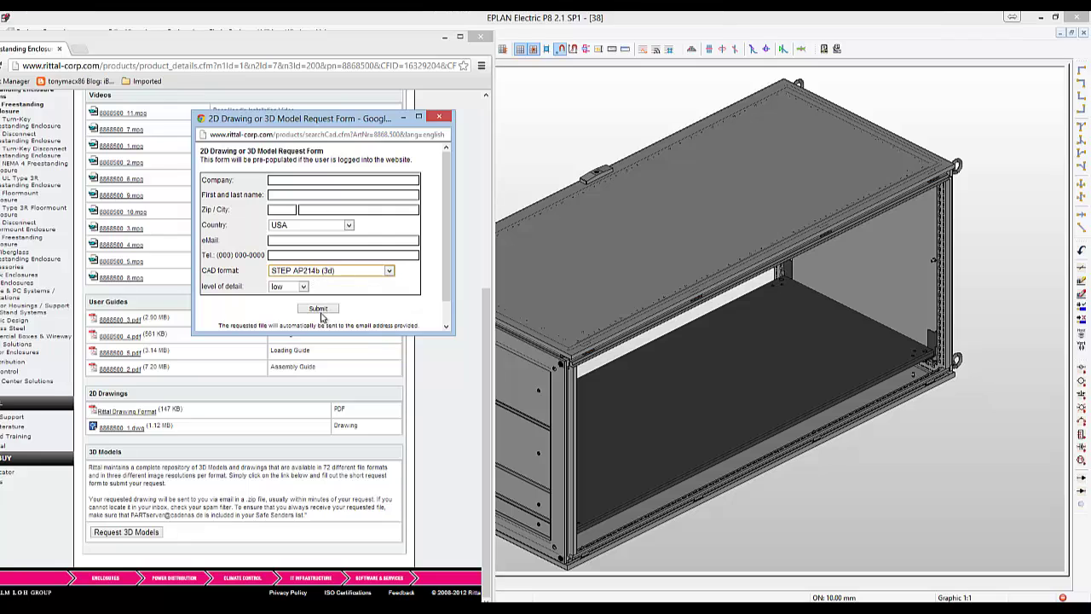
{"action": "left_click", "coordinate": [303, 287]}
{"action": "left_click", "coordinate": [296, 323]}
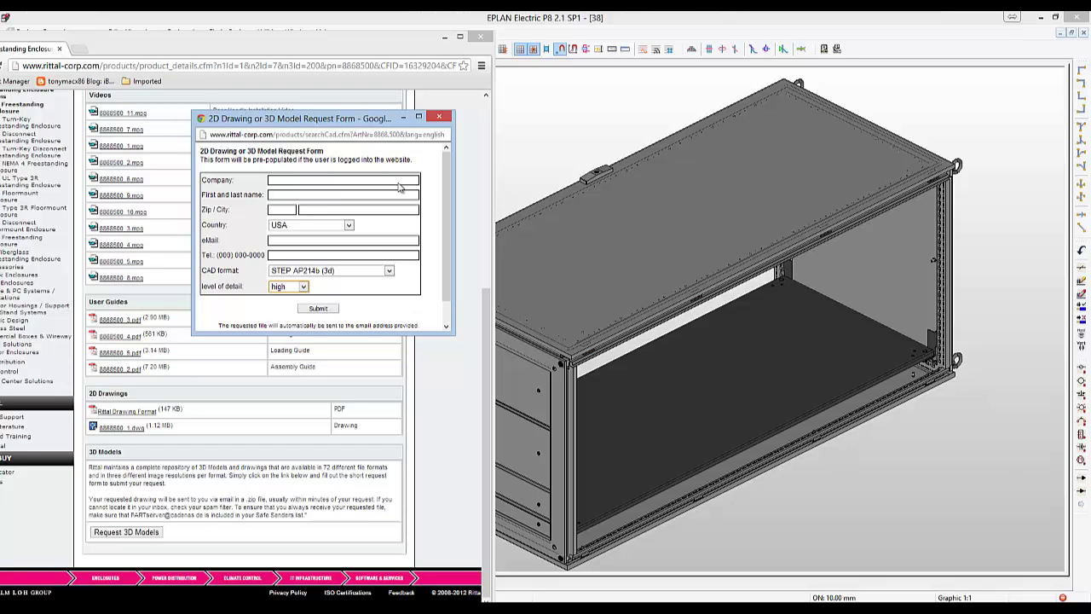
{"action": "left_click", "coordinate": [440, 119]}
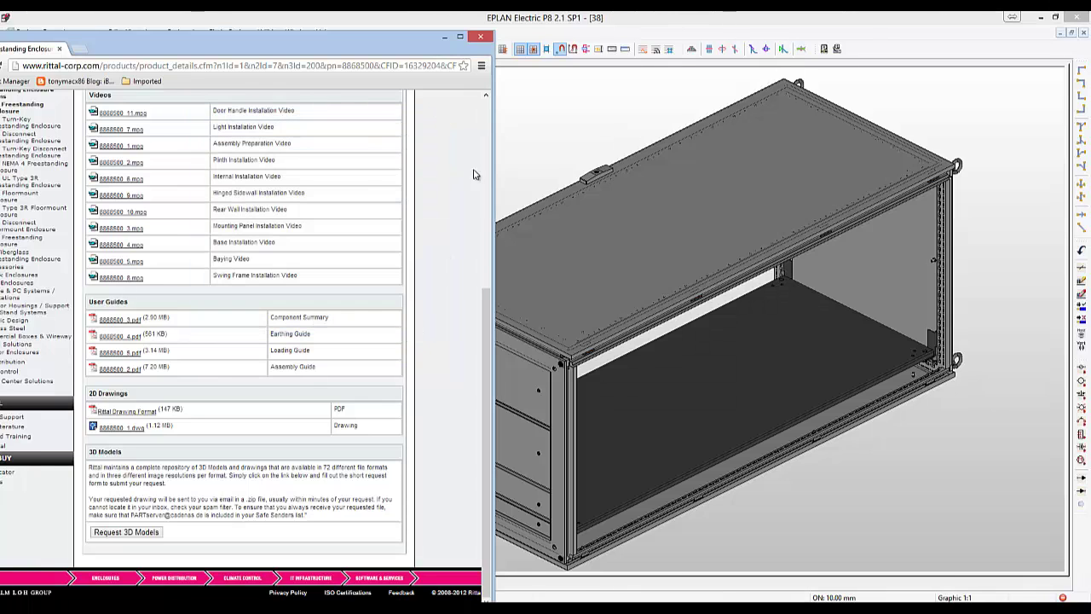
Start a Layout space 3D graphic import in EPLAN and browse into the done folder of STEP files.
{"action": "left_click", "coordinate": [542, 164]}
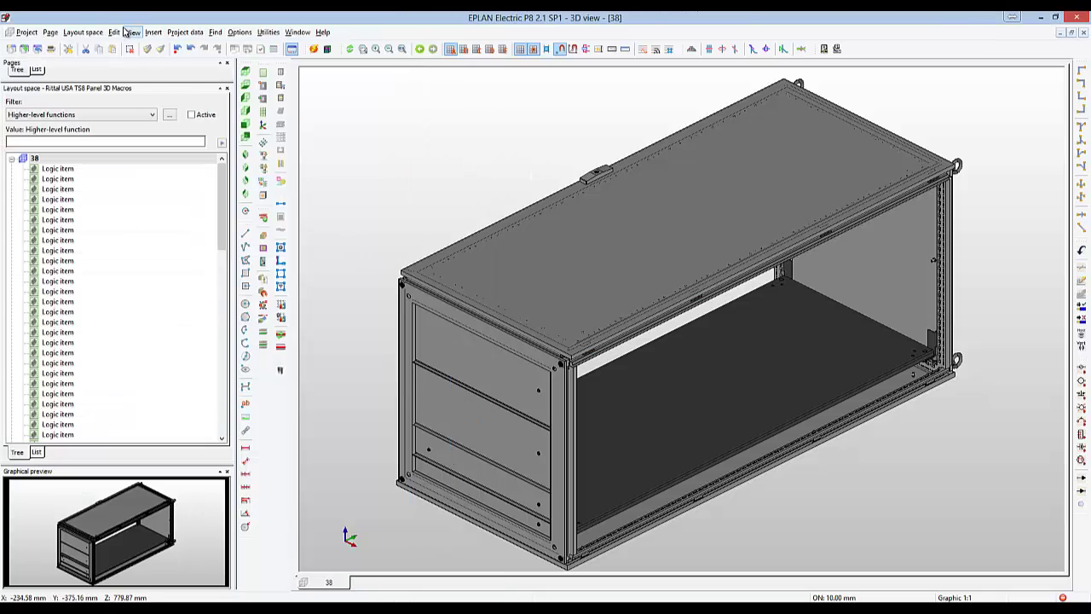
{"action": "left_click", "coordinate": [83, 31]}
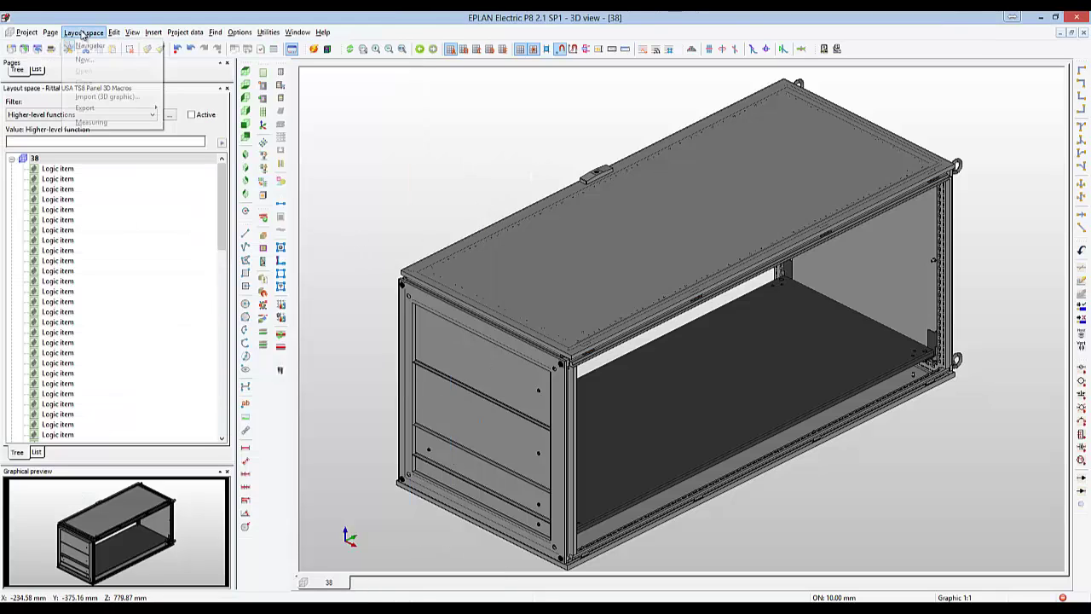
{"action": "left_click", "coordinate": [103, 97]}
{"action": "double_click", "coordinate": [331, 153]}
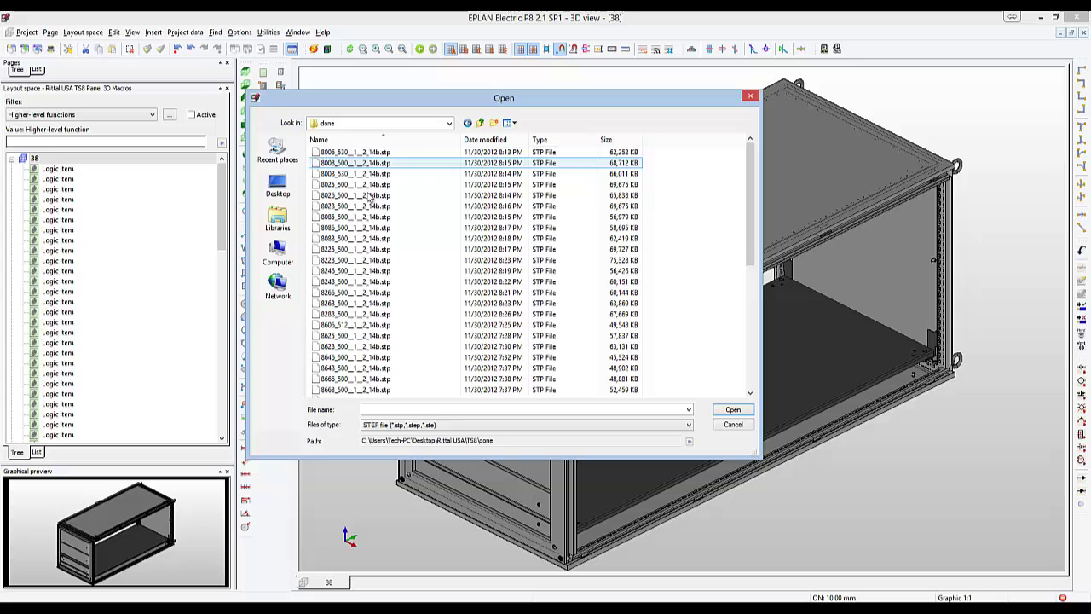
{"action": "scroll", "coordinate": [380, 203], "scroll_direction": "down", "scroll_amount": 8}
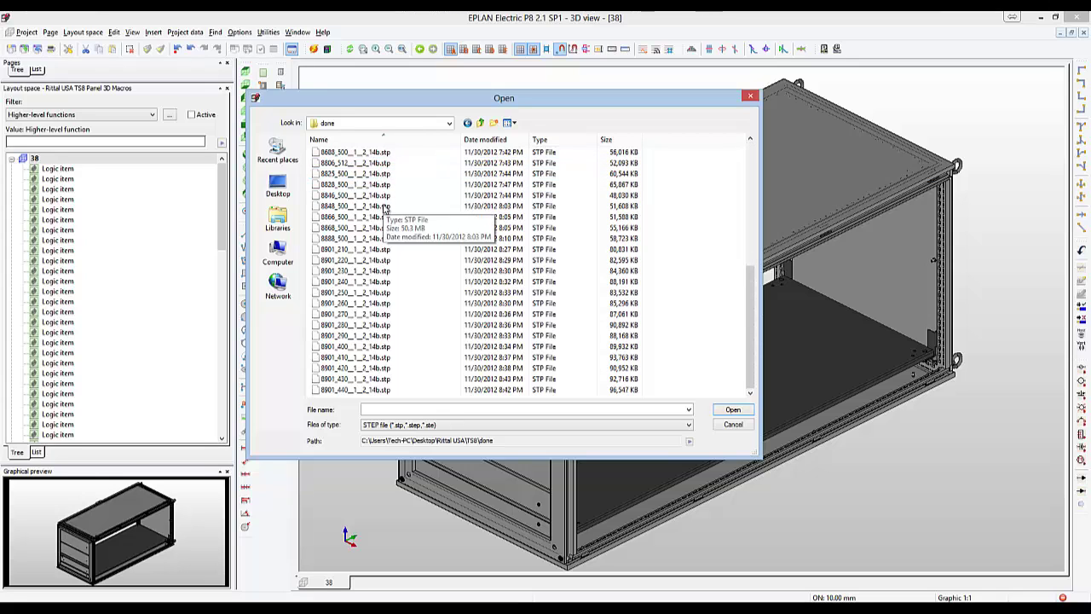
{"action": "scroll", "coordinate": [375, 187], "scroll_direction": "up", "scroll_amount": 8}
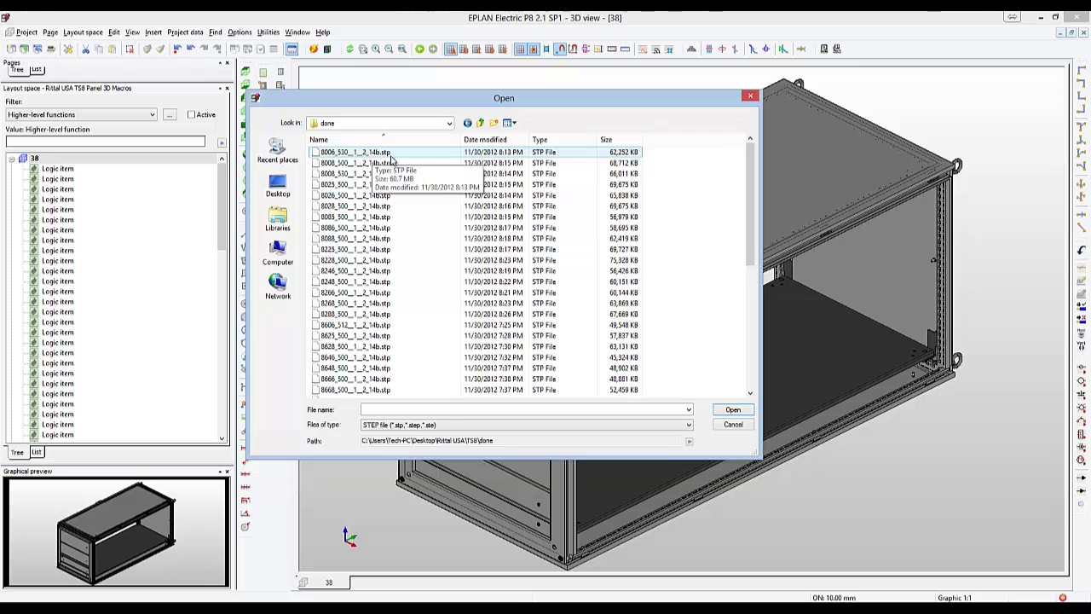
Cancel the STEP import and preview the front frame, enclosure frame and rail logic items.
{"action": "left_click", "coordinate": [734, 426]}
{"action": "left_click", "coordinate": [58, 171]}
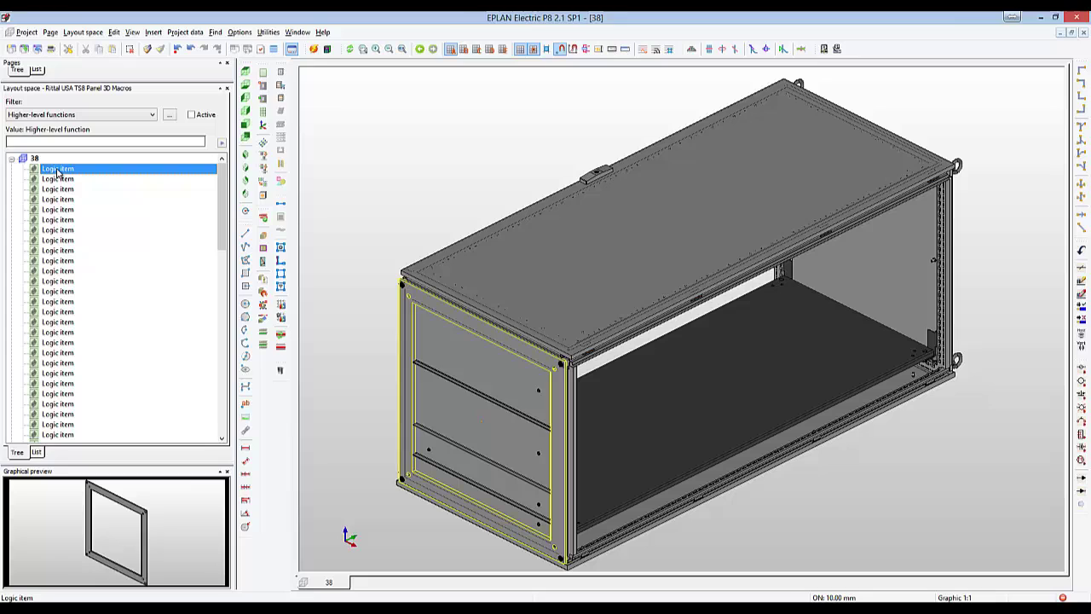
{"action": "left_click", "coordinate": [59, 179]}
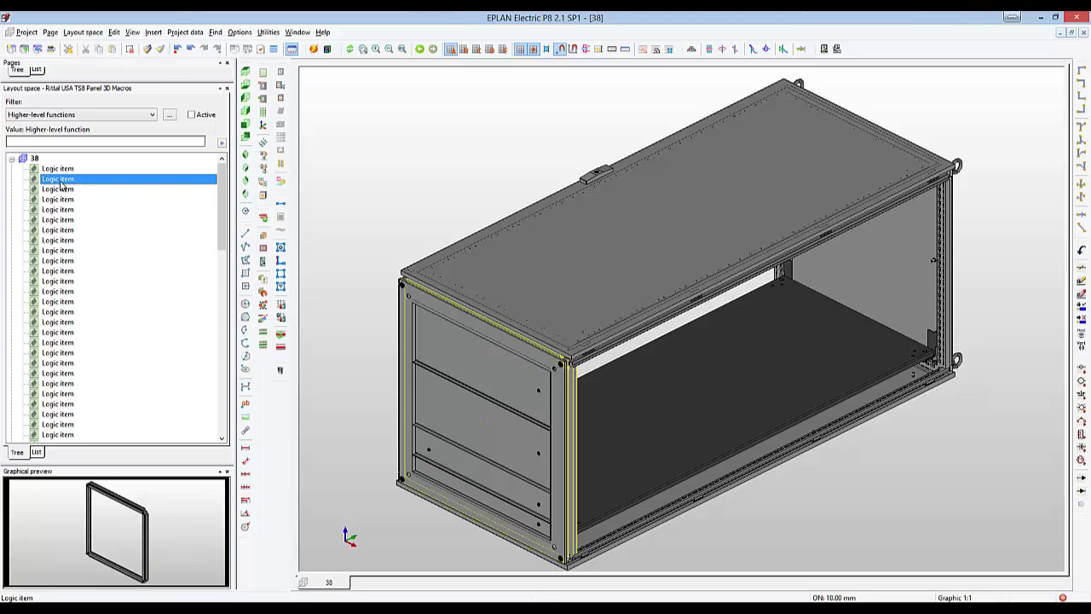
{"action": "left_click", "coordinate": [61, 190]}
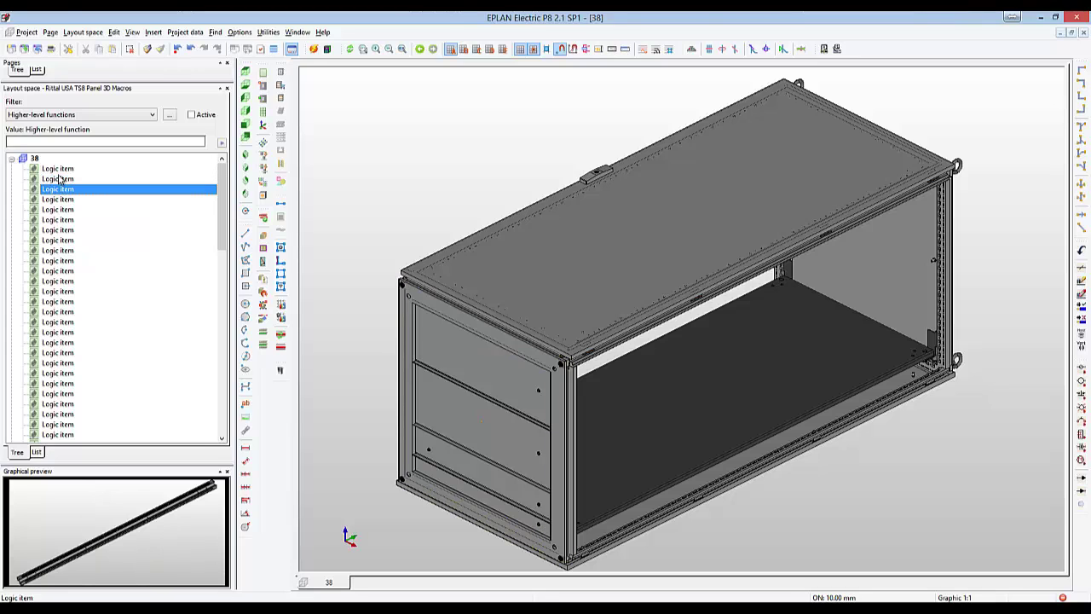
{"action": "left_click", "coordinate": [60, 172]}
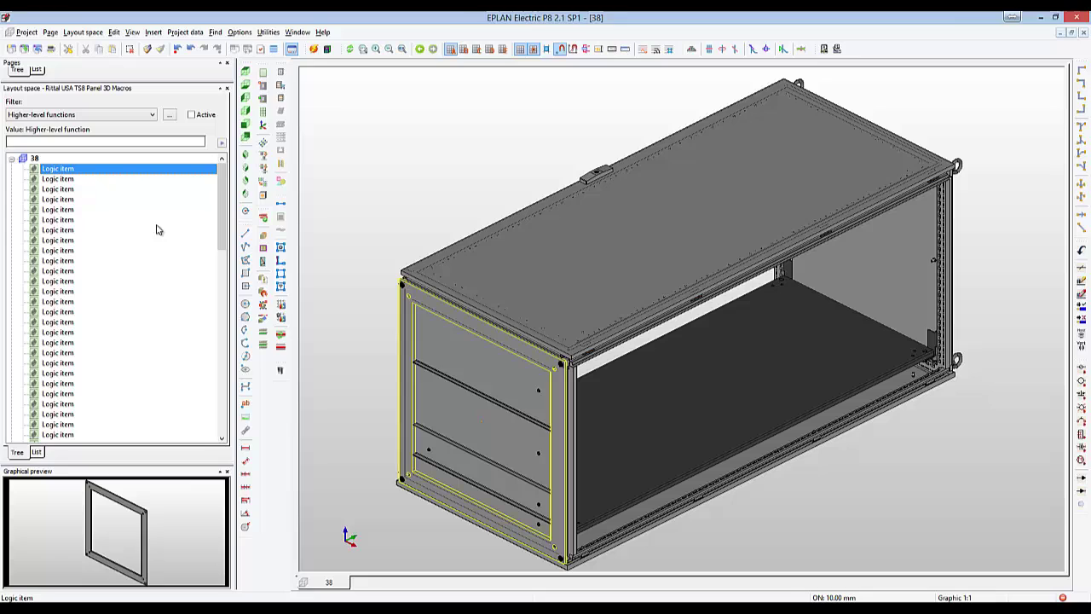
Expand the REAI macro and S1:Enclosure to review its component functions, then collapse REAI.
{"action": "left_click_drag", "start_coordinate": [228, 239], "coordinate": [228, 254]}
{"action": "scroll", "coordinate": [72, 252], "scroll_direction": "down", "scroll_amount": 10}
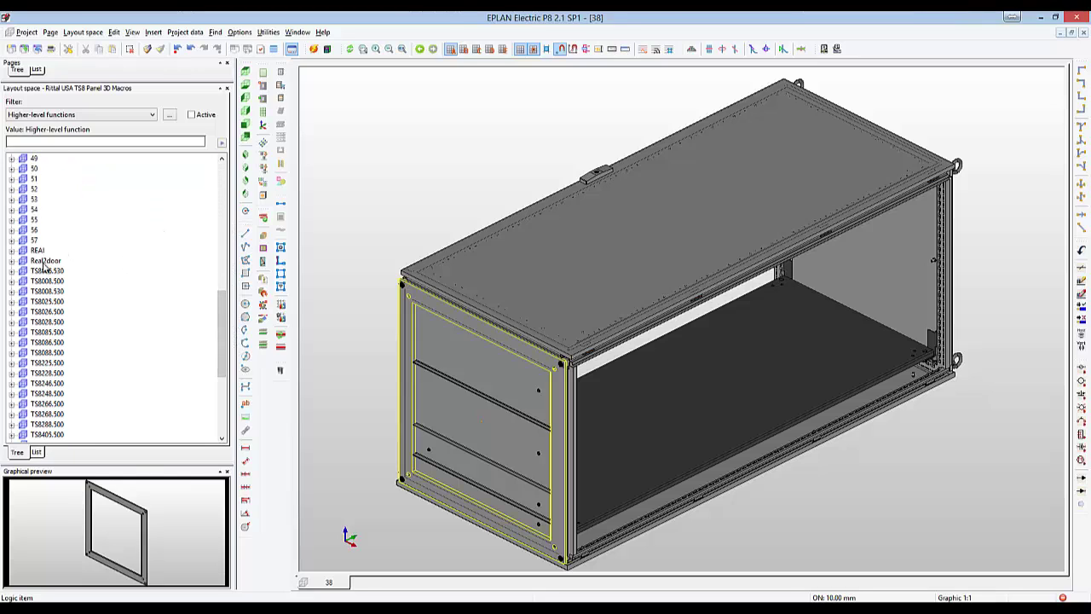
{"action": "left_click", "coordinate": [47, 261]}
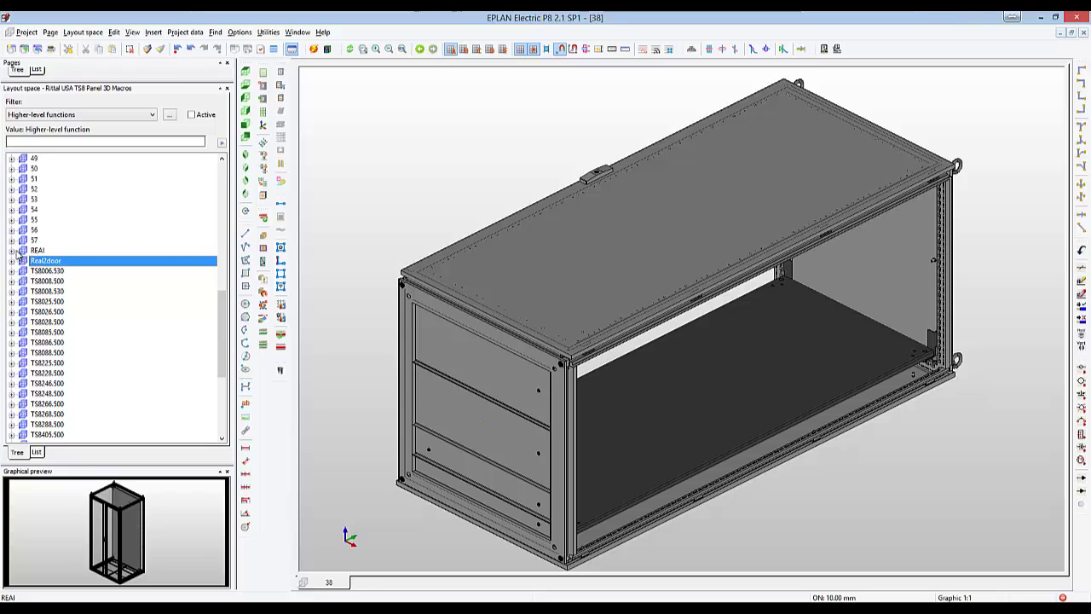
{"action": "left_click", "coordinate": [26, 250]}
{"action": "left_click", "coordinate": [12, 249]}
{"action": "left_click", "coordinate": [23, 261]}
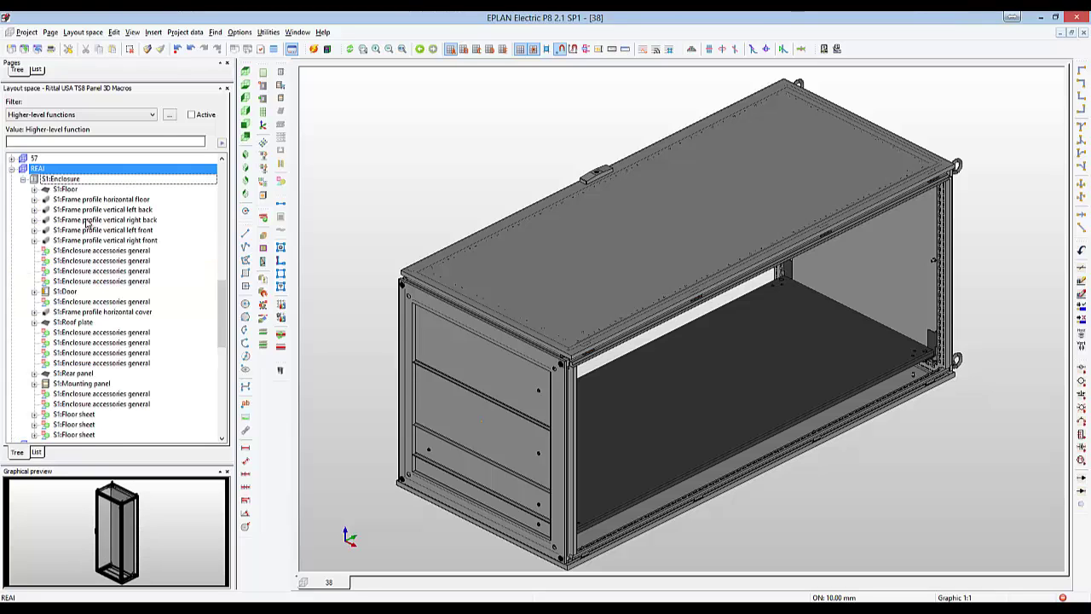
{"action": "left_click", "coordinate": [13, 170]}
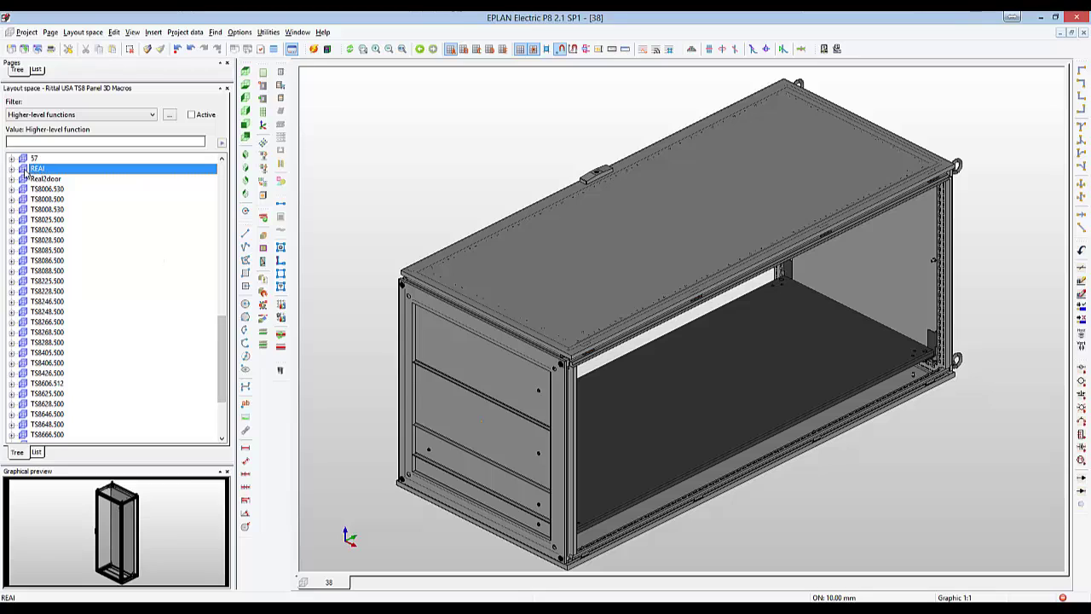
{"action": "left_click_drag", "start_coordinate": [221, 354], "coordinate": [235, 153]}
Pick the front frame as placement area, flip it to the cabinet base, rotate it 180°, and select all.
{"action": "left_click", "coordinate": [358, 272]}
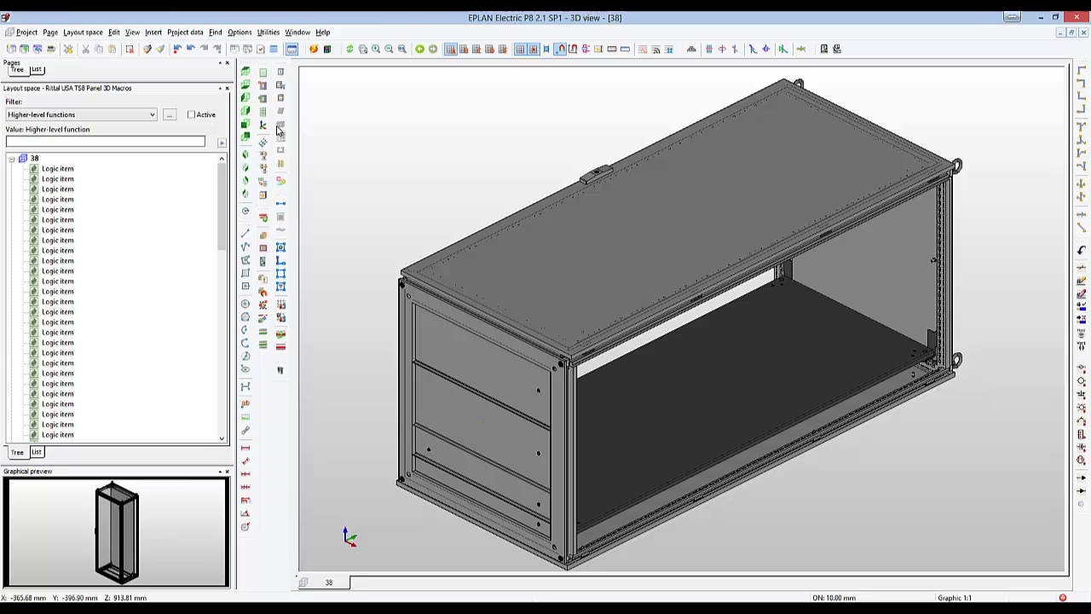
{"action": "left_click", "coordinate": [264, 142]}
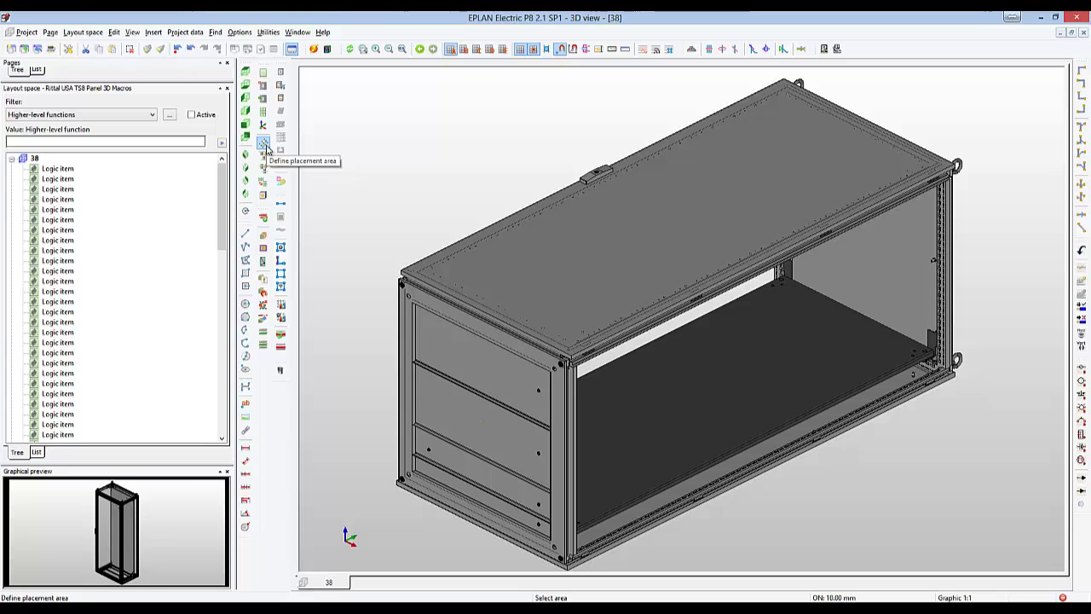
{"action": "left_click", "coordinate": [433, 310]}
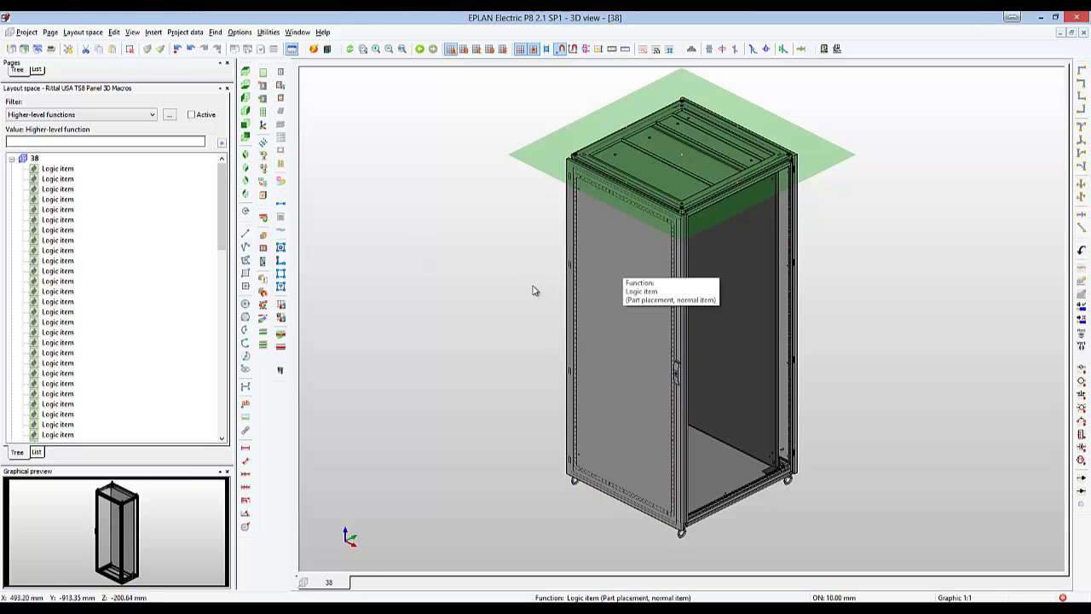
{"action": "left_click", "coordinate": [265, 159]}
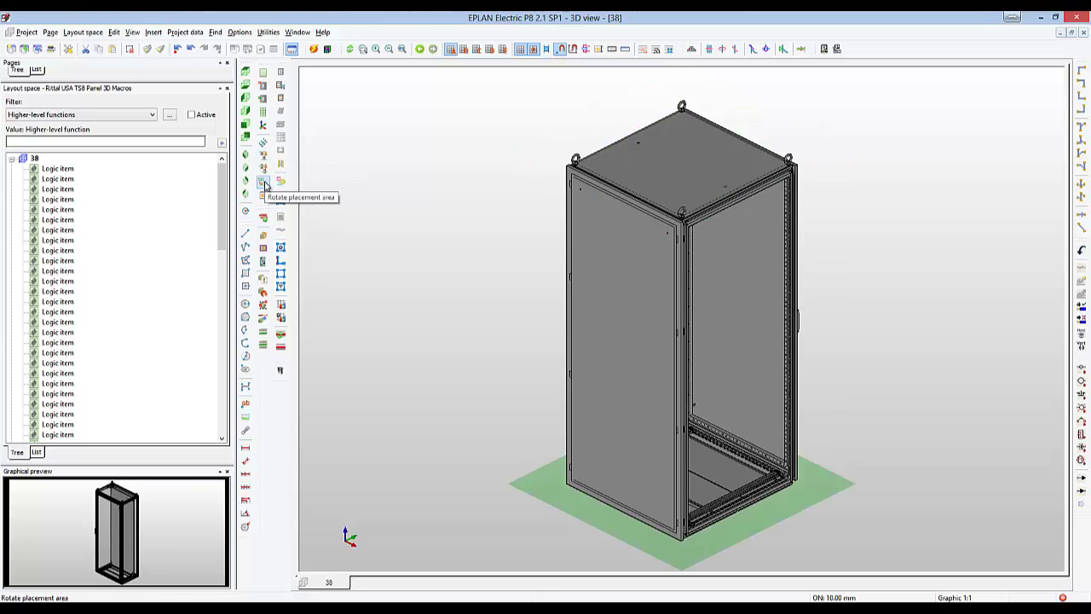
{"action": "left_click", "coordinate": [265, 184]}
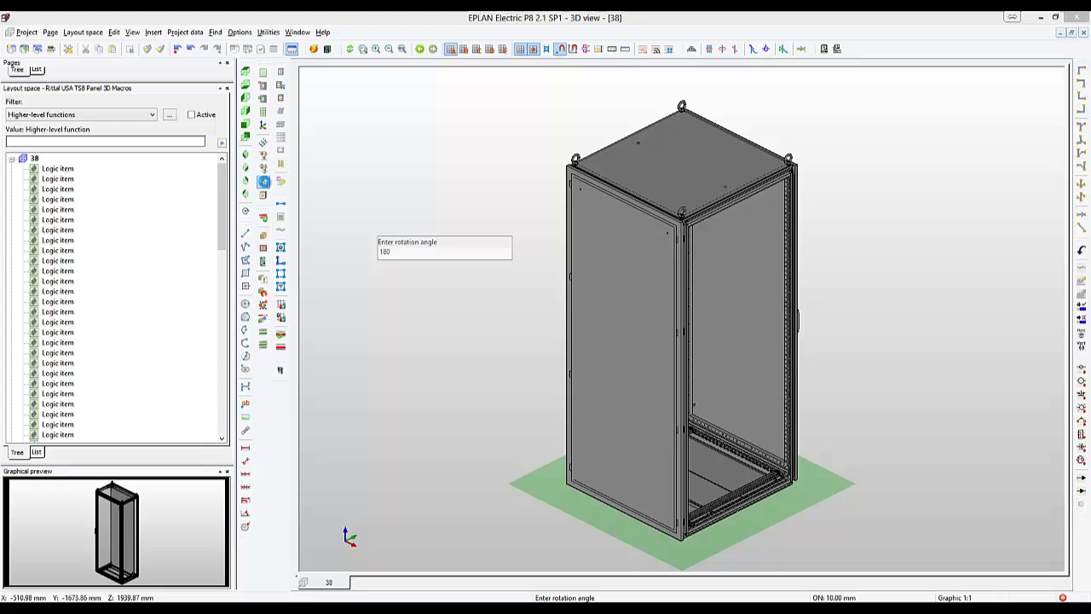
{"action": "key", "text": "Return"}
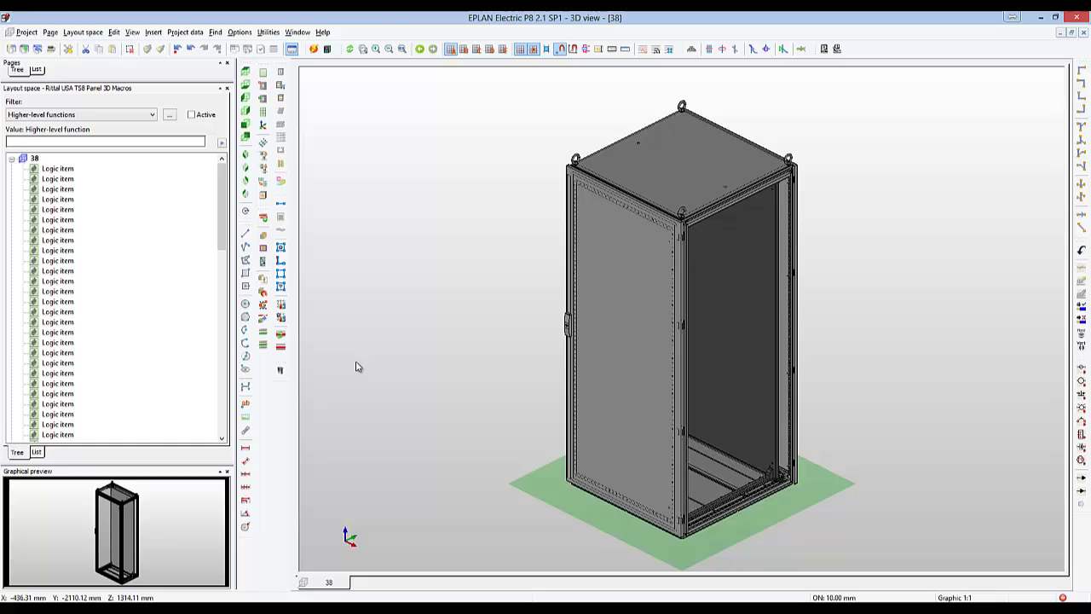
{"action": "key", "text": "ctrl+a"}
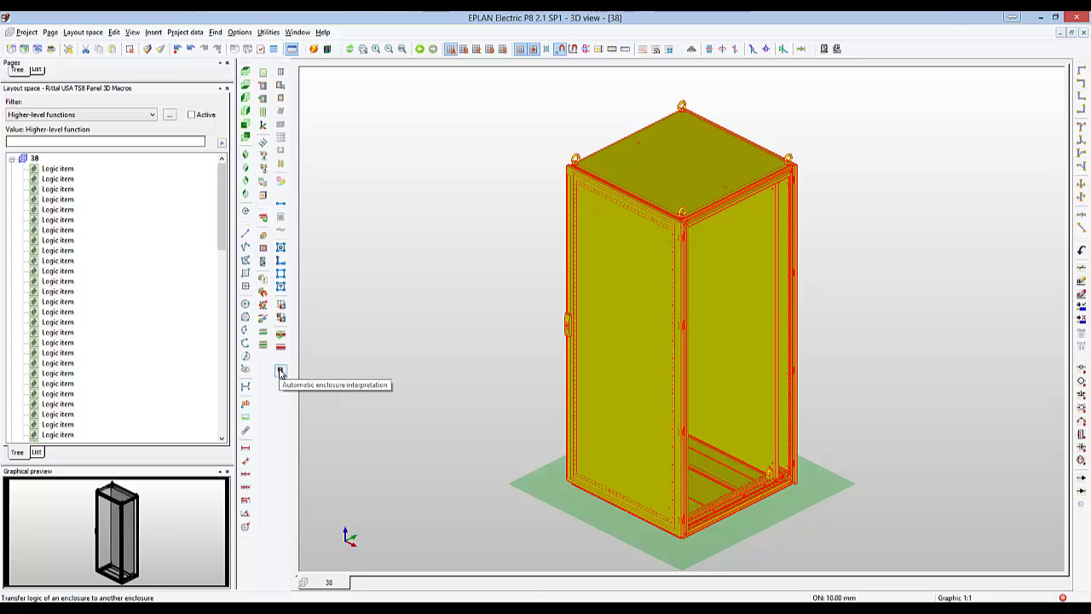
Run automatic enclosure interpretation using REAl as the sample enclosure.
{"action": "left_click", "coordinate": [121, 37]}
{"action": "mouse_move", "coordinate": [205, 245]}
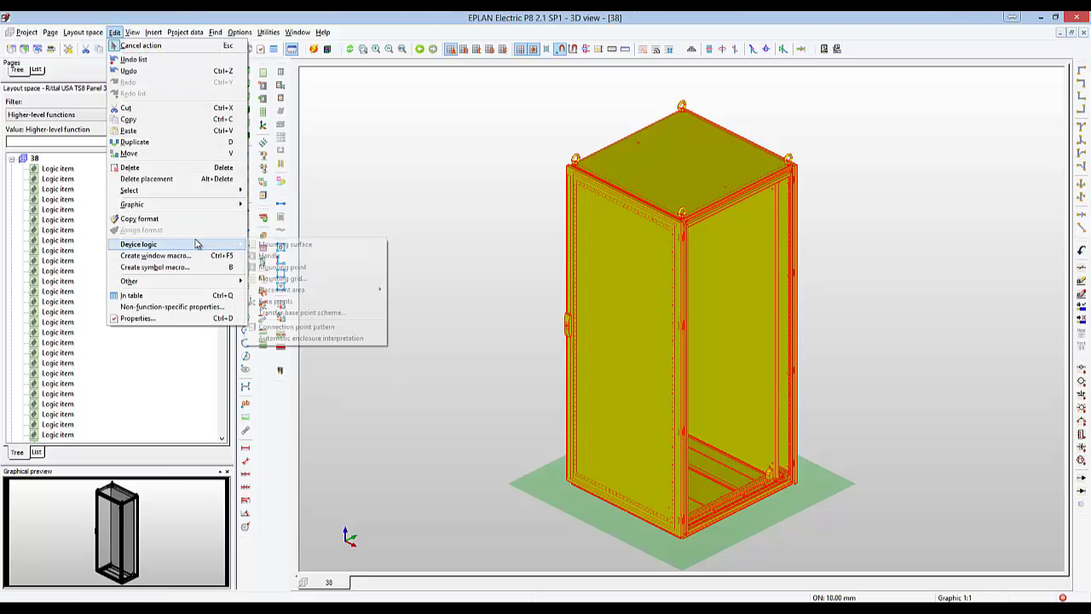
{"action": "left_click", "coordinate": [351, 338]}
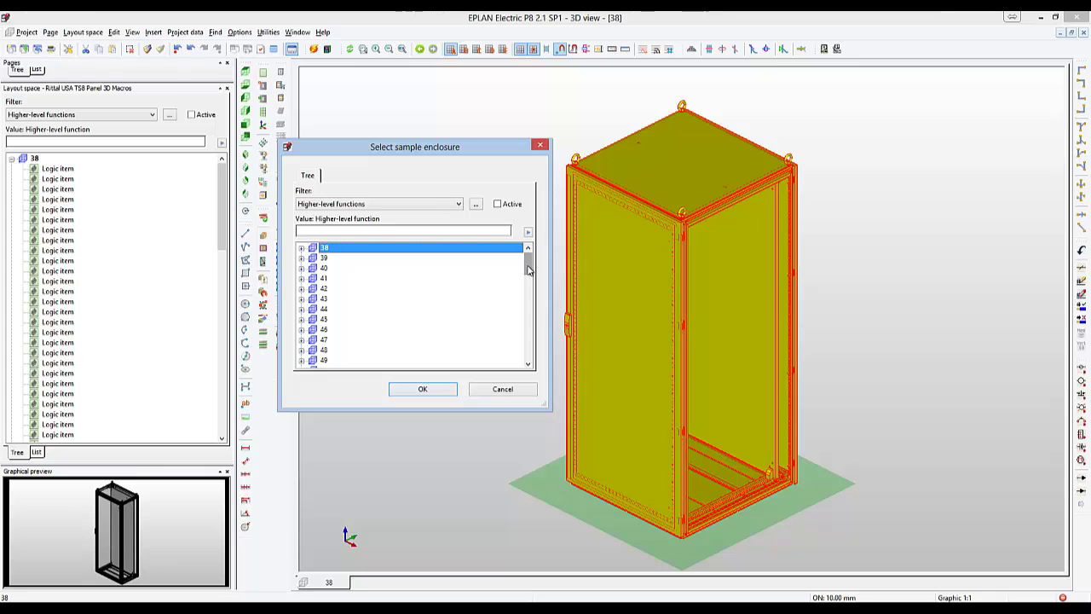
{"action": "left_click_drag", "start_coordinate": [527, 269], "coordinate": [528, 298]}
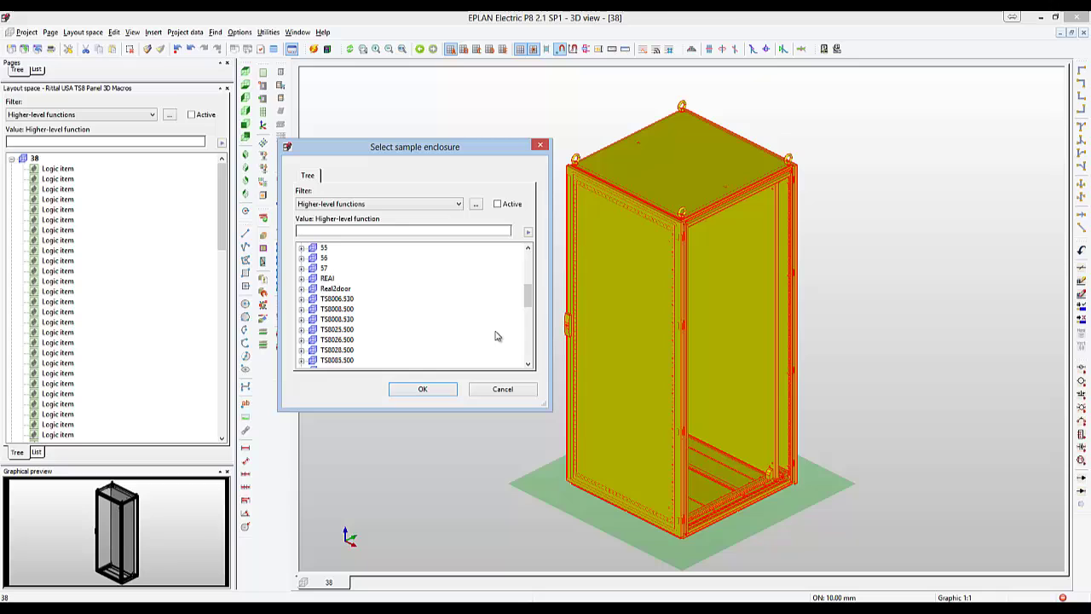
{"action": "left_click", "coordinate": [329, 280]}
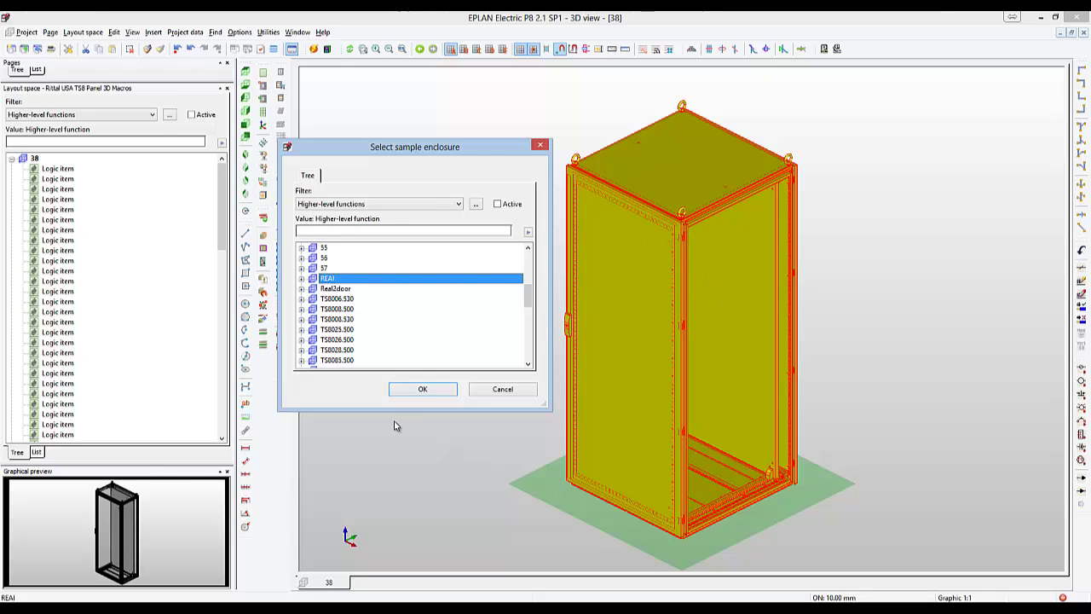
{"action": "left_click", "coordinate": [420, 389]}
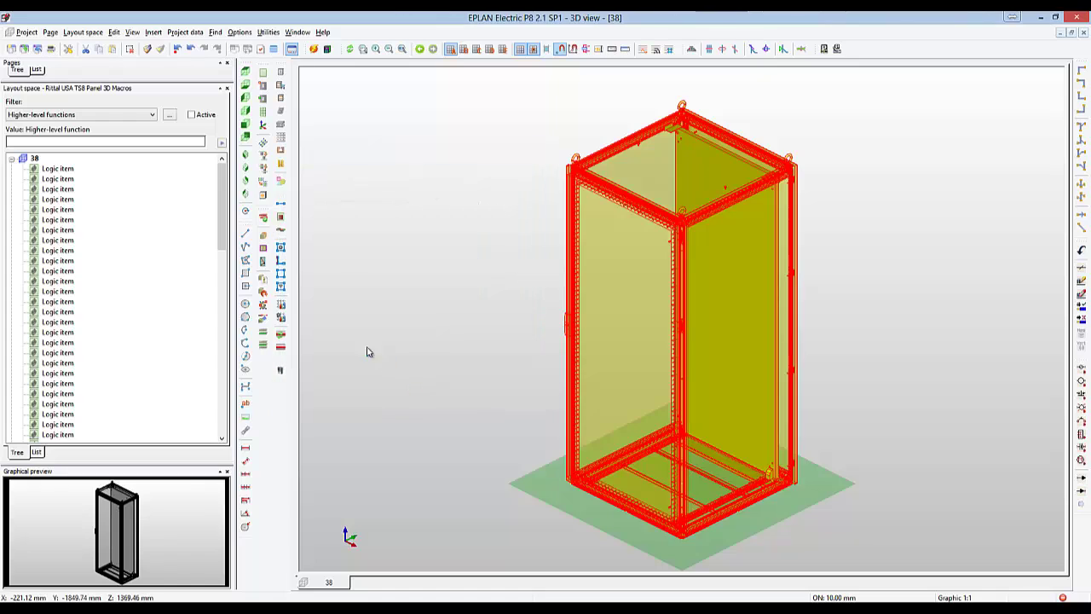
Expand S40Enclosure and inspect its accessories, horizontal floor frame and vertical back frame profiles.
{"action": "left_click", "coordinate": [22, 169]}
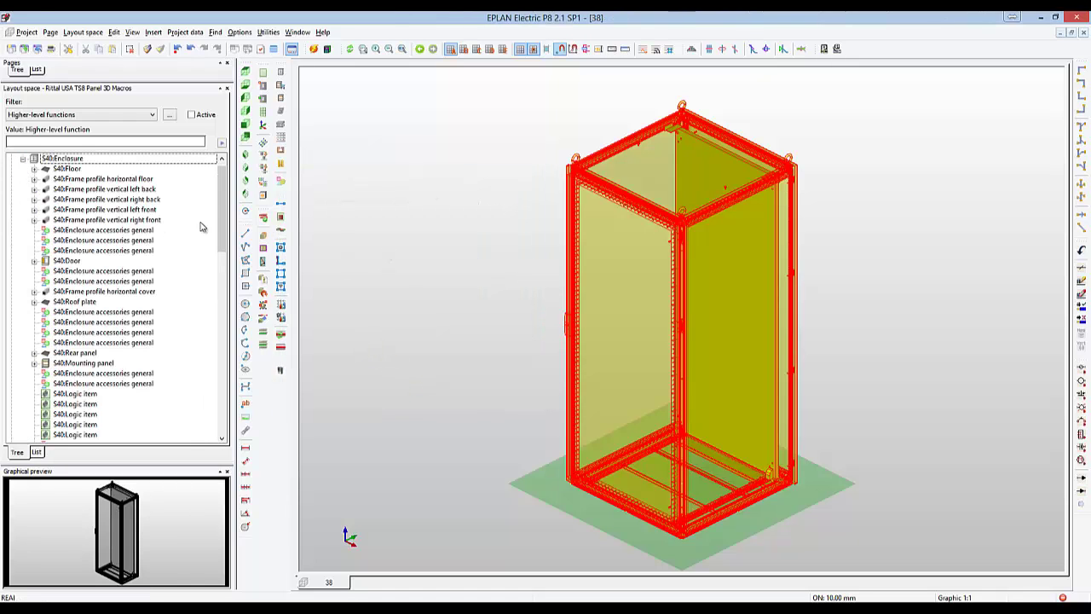
{"action": "left_click", "coordinate": [67, 171]}
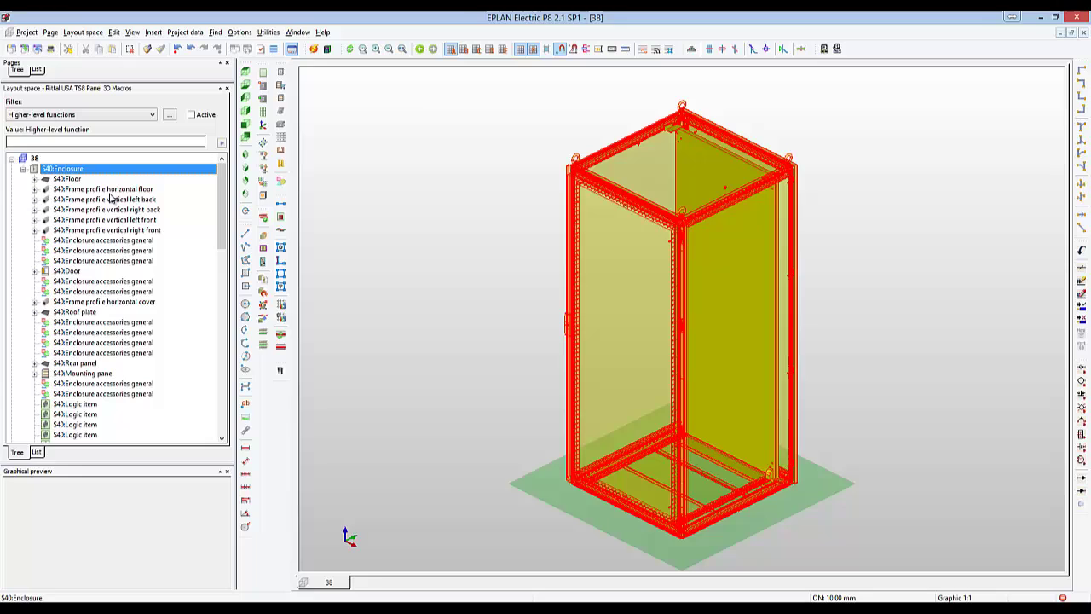
{"action": "left_click", "coordinate": [115, 261]}
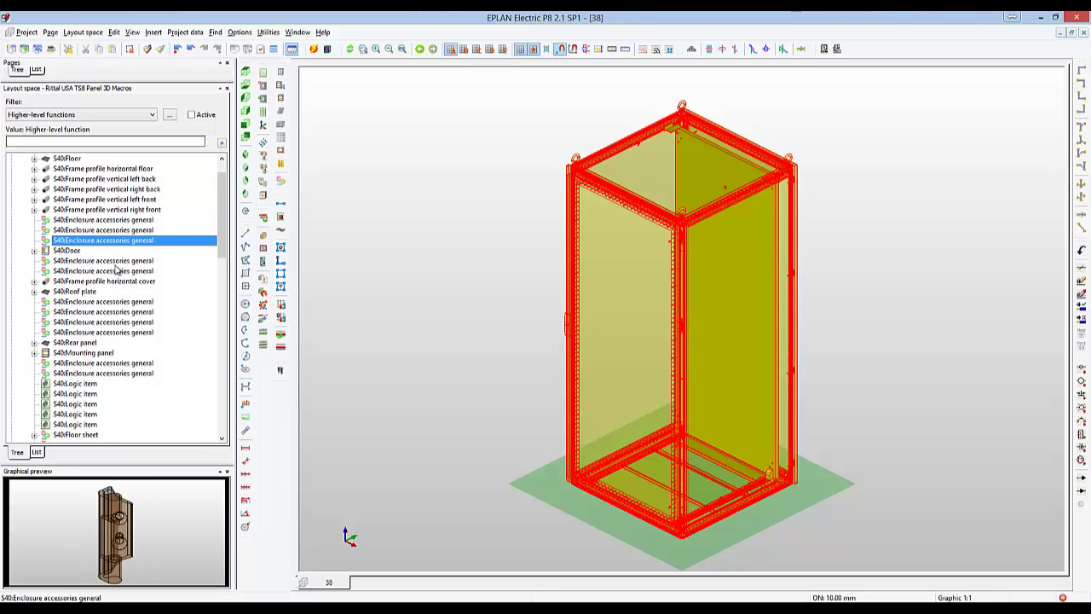
{"action": "left_click", "coordinate": [98, 193]}
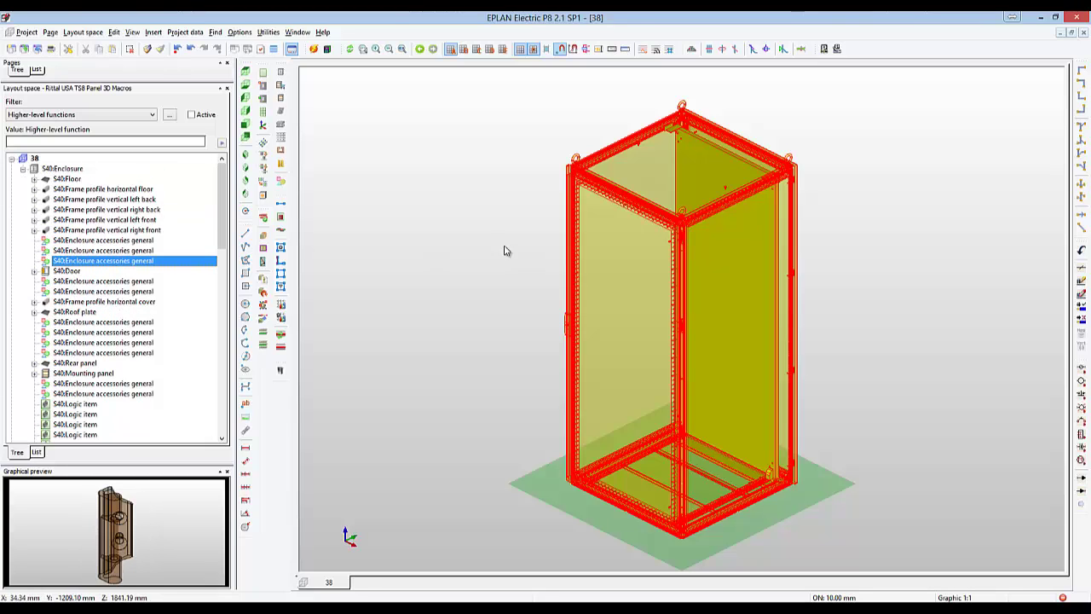
{"action": "left_click", "coordinate": [105, 191]}
{"action": "left_click", "coordinate": [108, 200]}
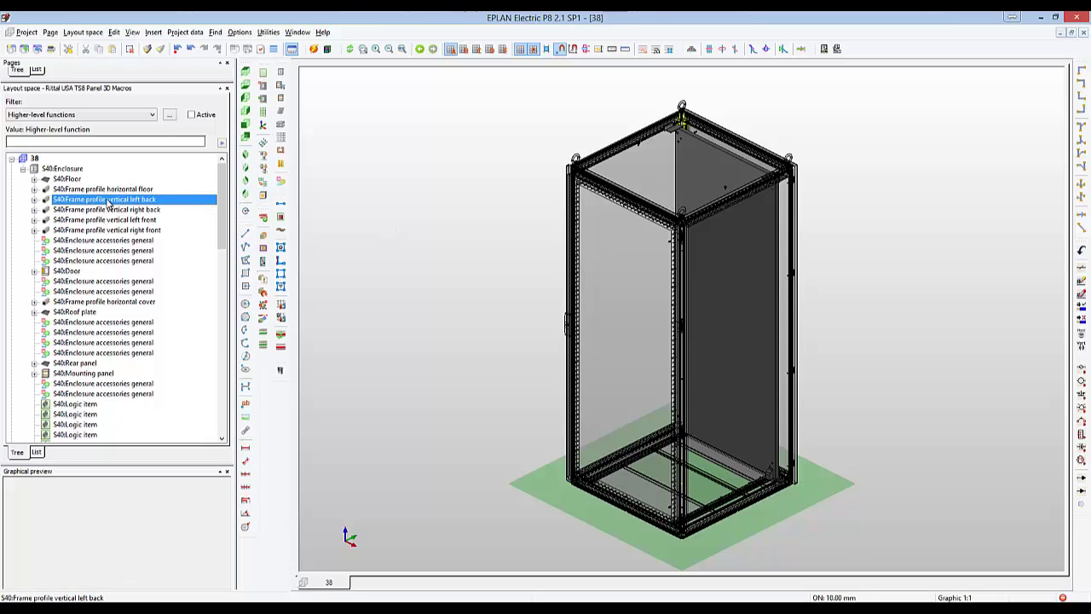
Expand the door to check its outside and inside parts, then collapse it.
{"action": "left_click", "coordinate": [70, 272]}
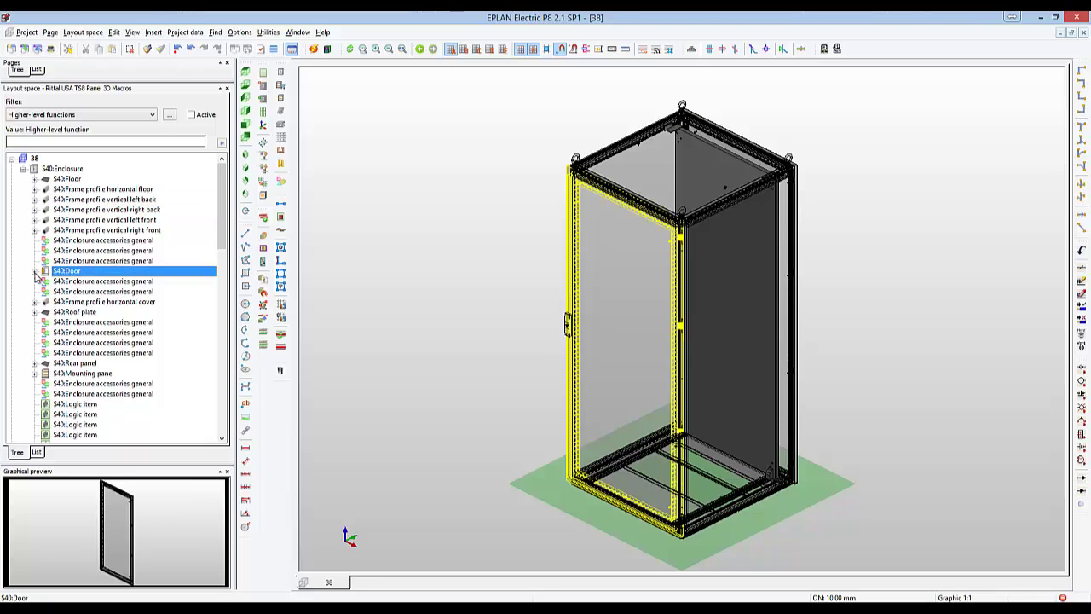
{"action": "left_click", "coordinate": [34, 271]}
{"action": "left_click", "coordinate": [98, 283]}
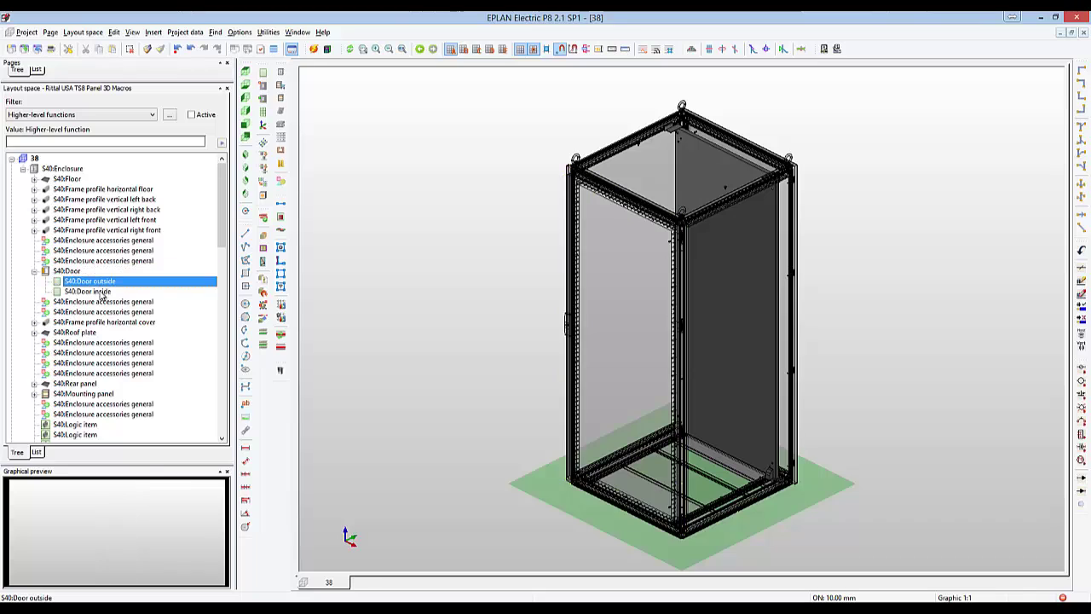
{"action": "left_click", "coordinate": [101, 292]}
{"action": "left_click", "coordinate": [35, 272]}
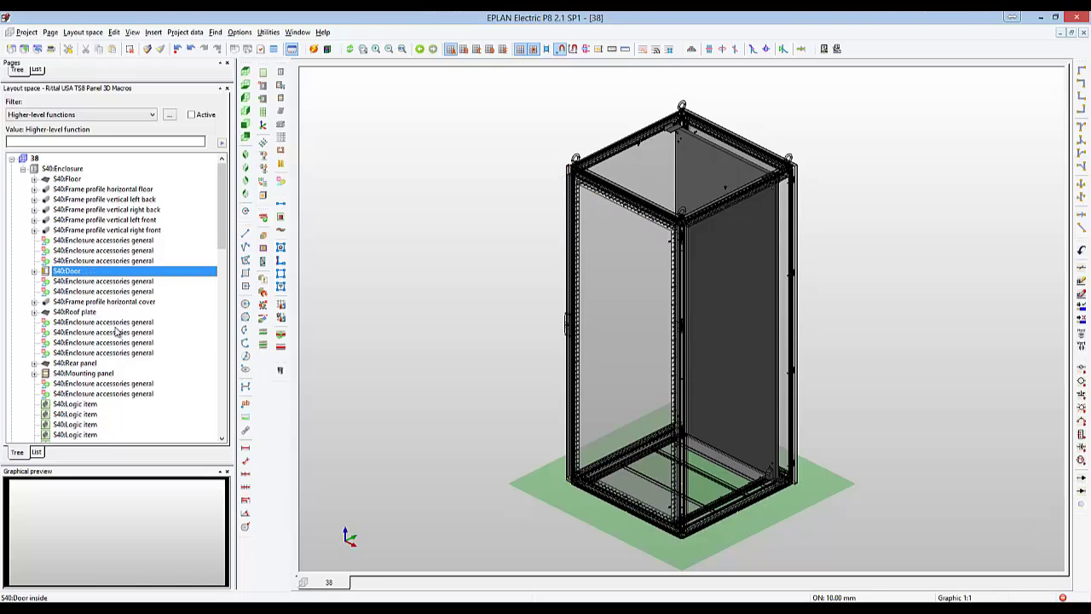
{"action": "scroll", "coordinate": [150, 344], "scroll_direction": "down", "scroll_amount": 2}
{"action": "scroll", "coordinate": [150, 345], "scroll_direction": "down", "scroll_amount": 2}
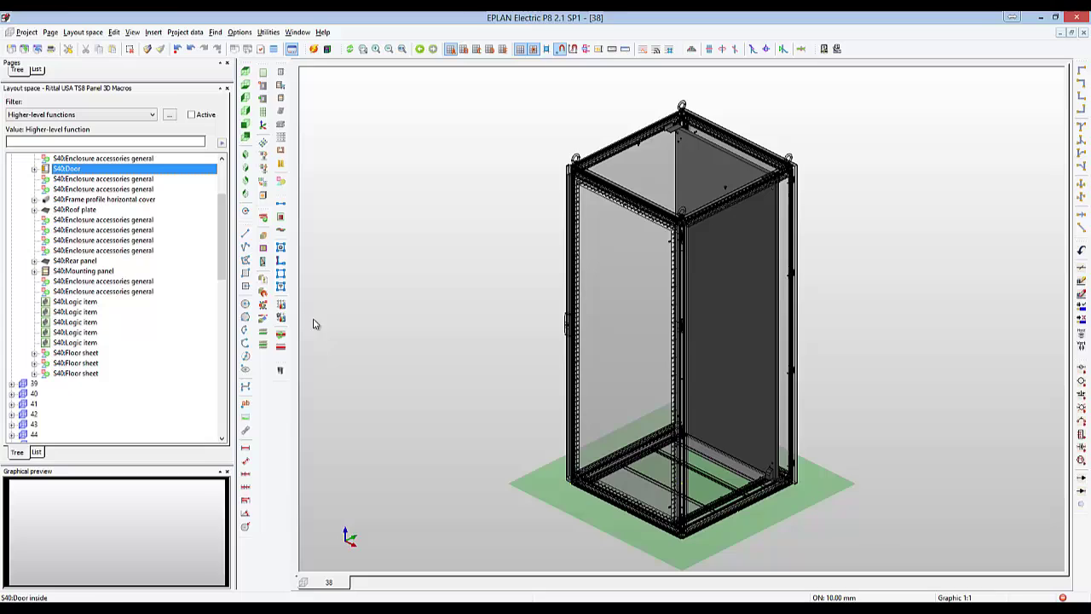
Select the first four logic items together and open their properties.
{"action": "left_click", "coordinate": [444, 304]}
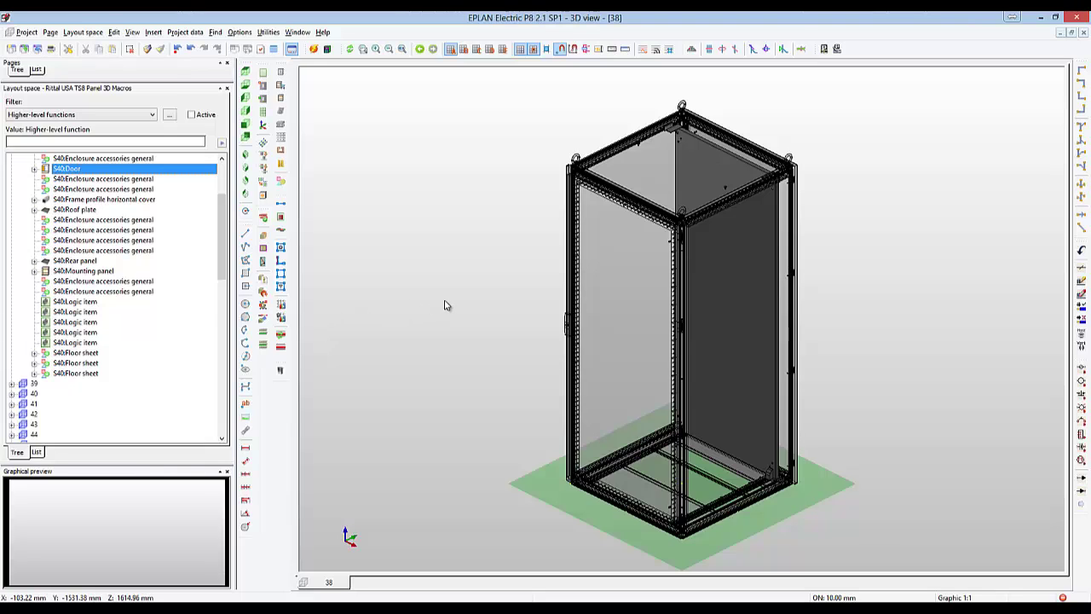
{"action": "left_click", "coordinate": [76, 301]}
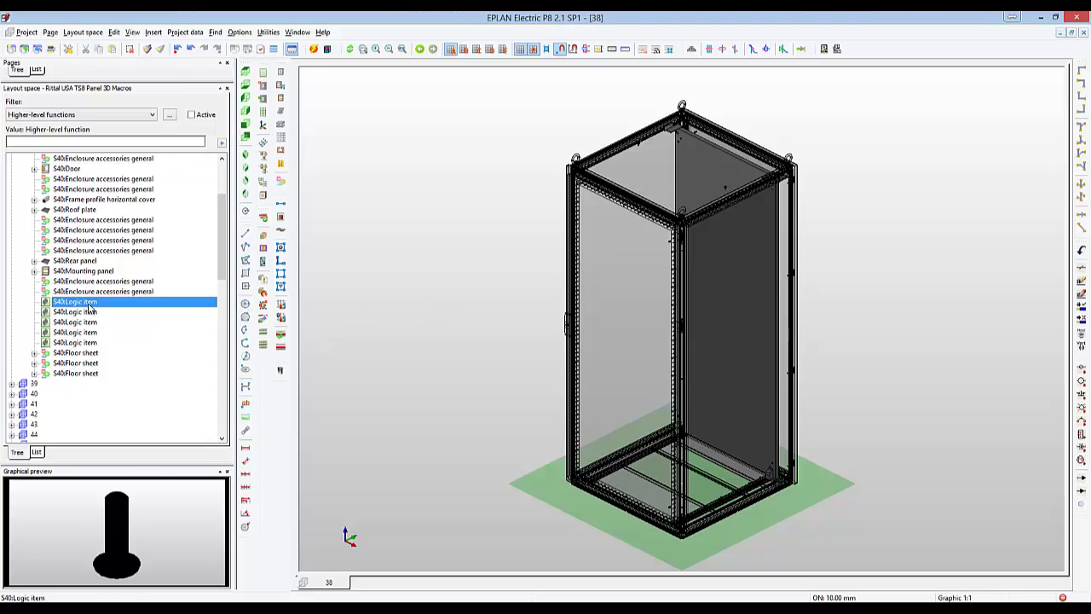
{"action": "left_click", "coordinate": [88, 312]}
{"action": "left_click", "coordinate": [89, 323]}
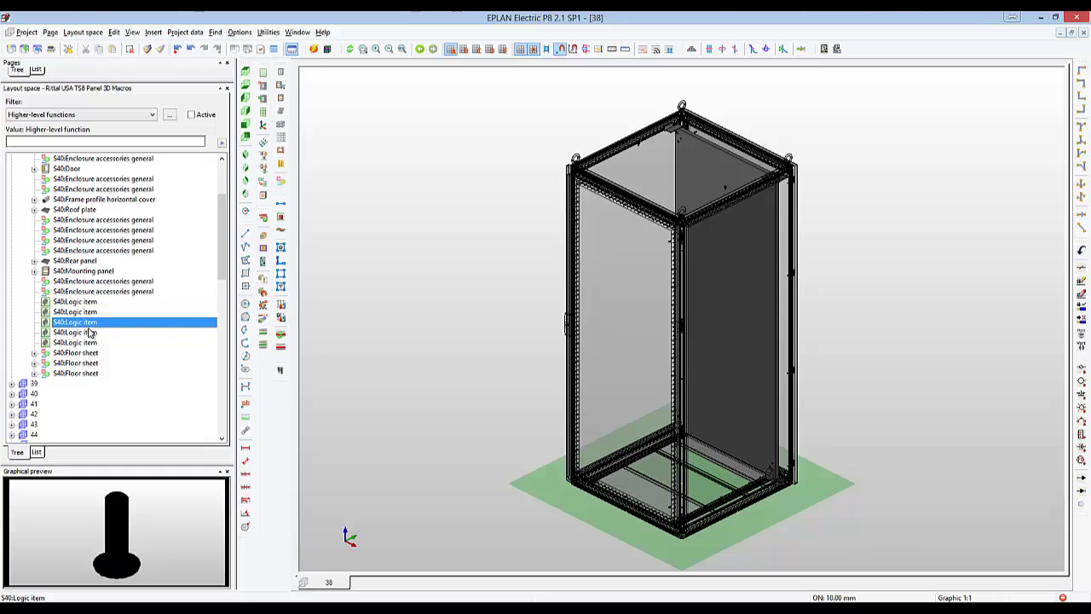
{"action": "left_click", "coordinate": [89, 332]}
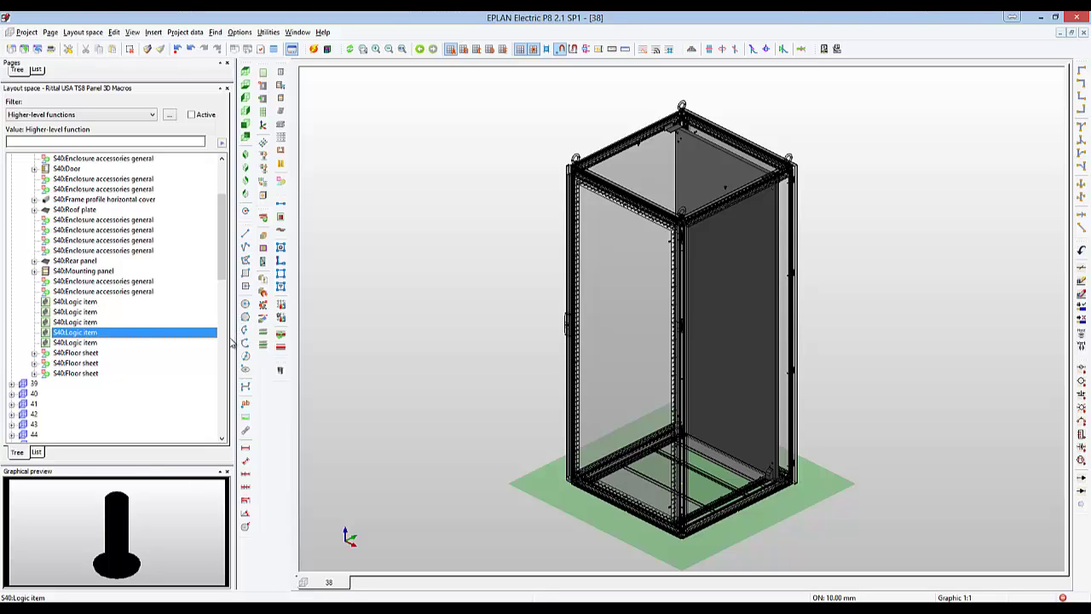
{"action": "left_click", "coordinate": [78, 303], "text": "shift"}
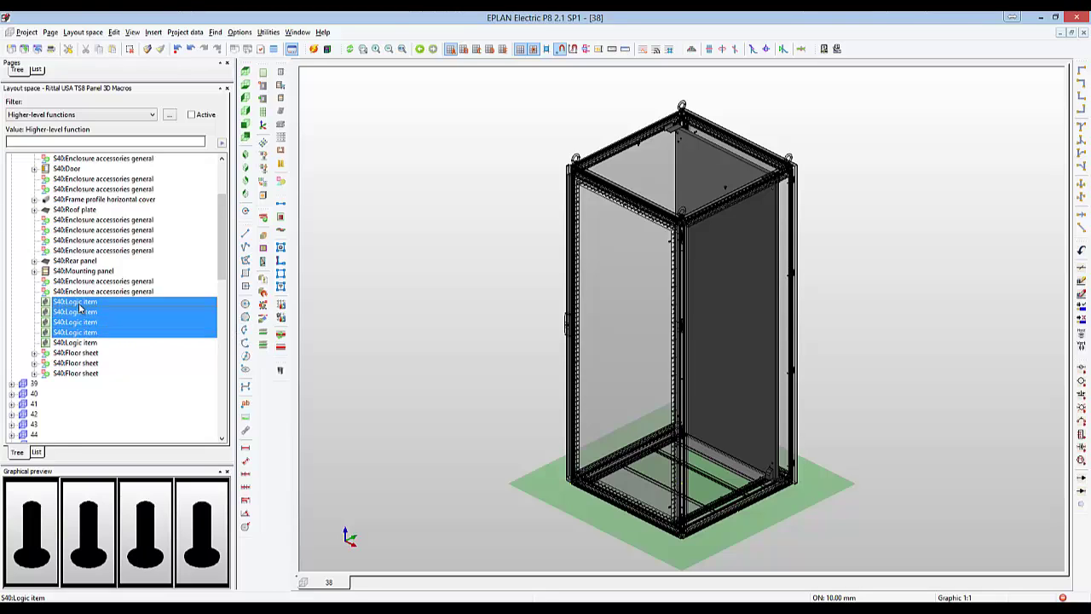
{"action": "right_click", "coordinate": [78, 302]}
{"action": "left_click", "coordinate": [109, 584]}
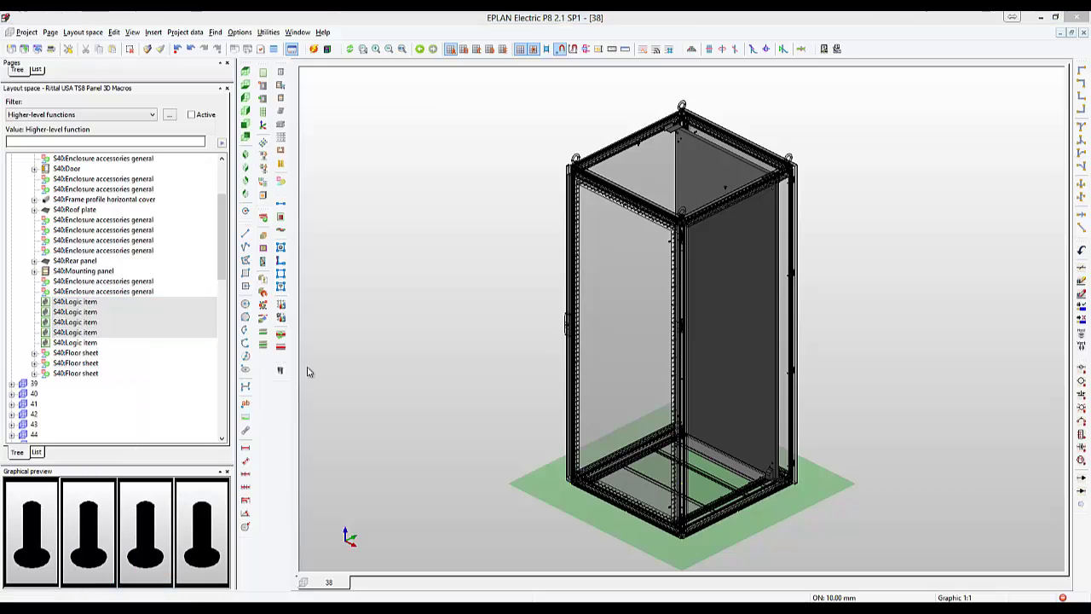
Set the items' function definition to Mechanics > System accessories > General > Enclosure item, general.
{"action": "left_click", "coordinate": [811, 193]}
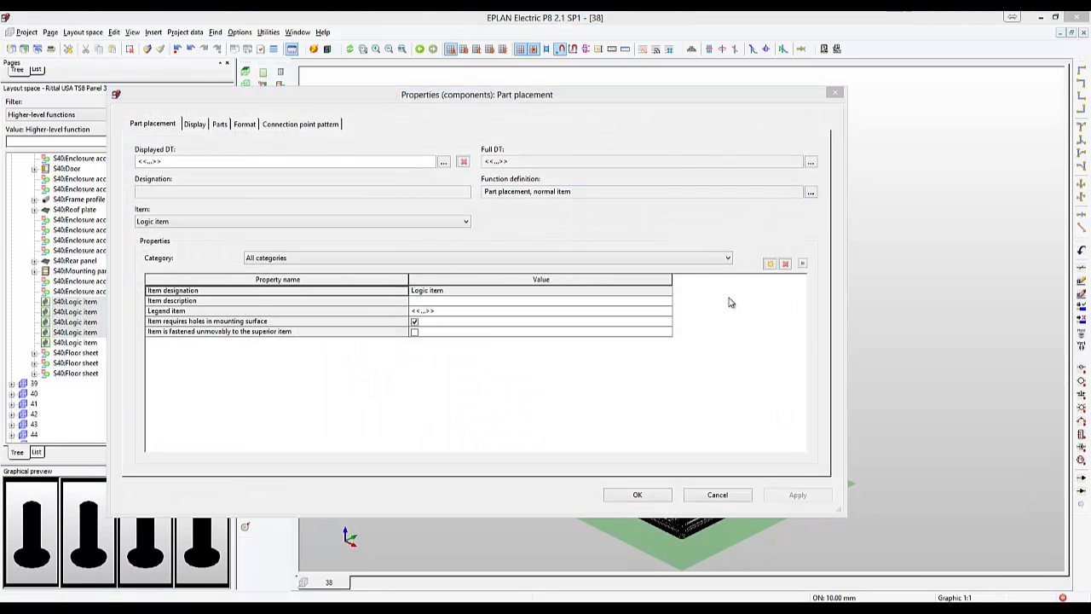
{"action": "double_click", "coordinate": [355, 380]}
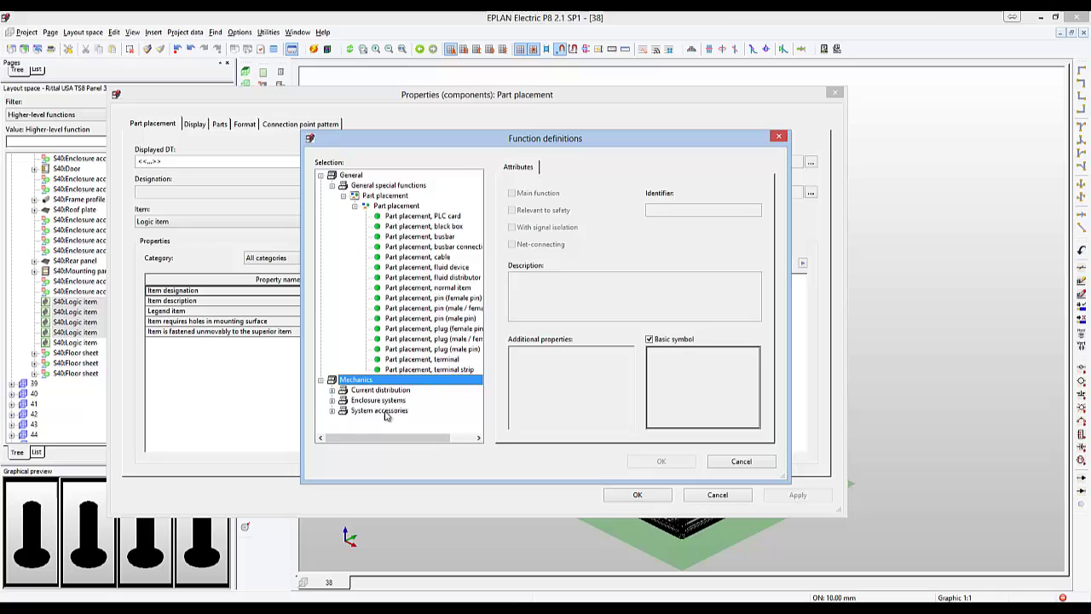
{"action": "double_click", "coordinate": [379, 410]}
{"action": "double_click", "coordinate": [390, 420]}
{"action": "double_click", "coordinate": [387, 421]}
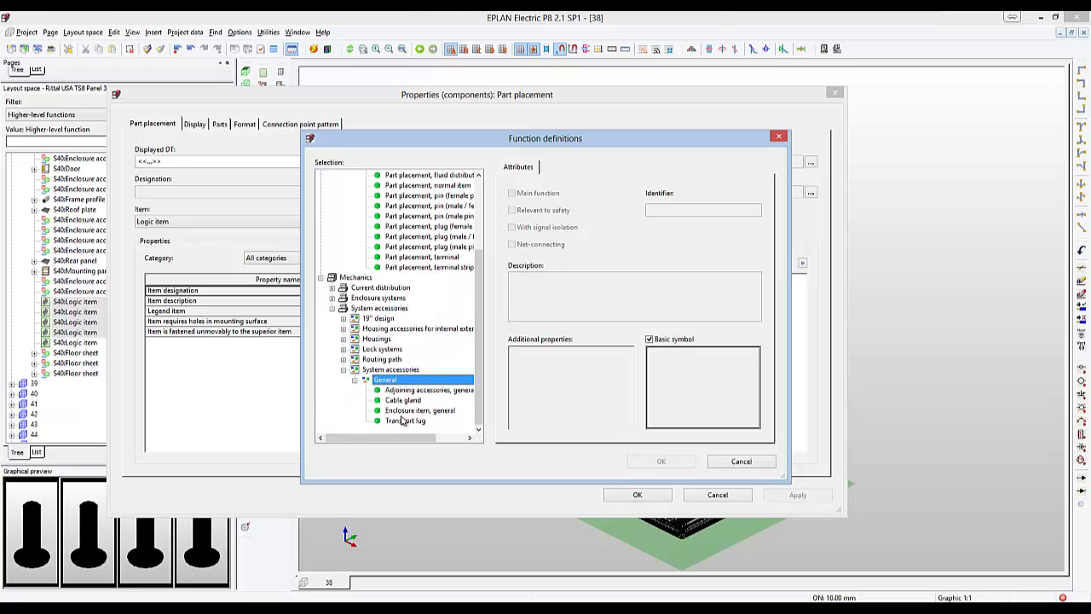
{"action": "left_click", "coordinate": [429, 410]}
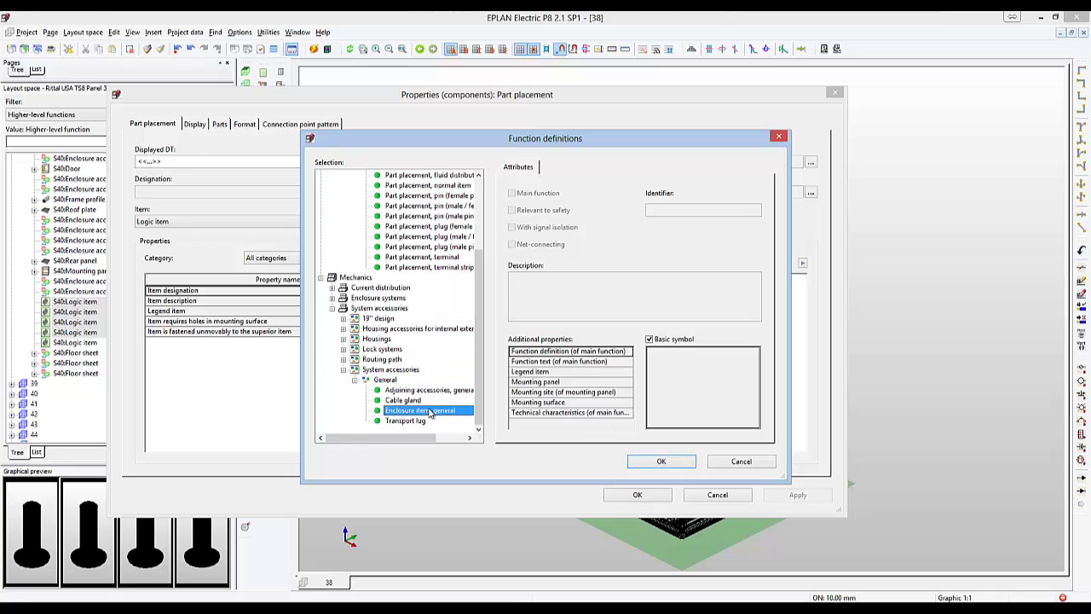
{"action": "left_click", "coordinate": [657, 461]}
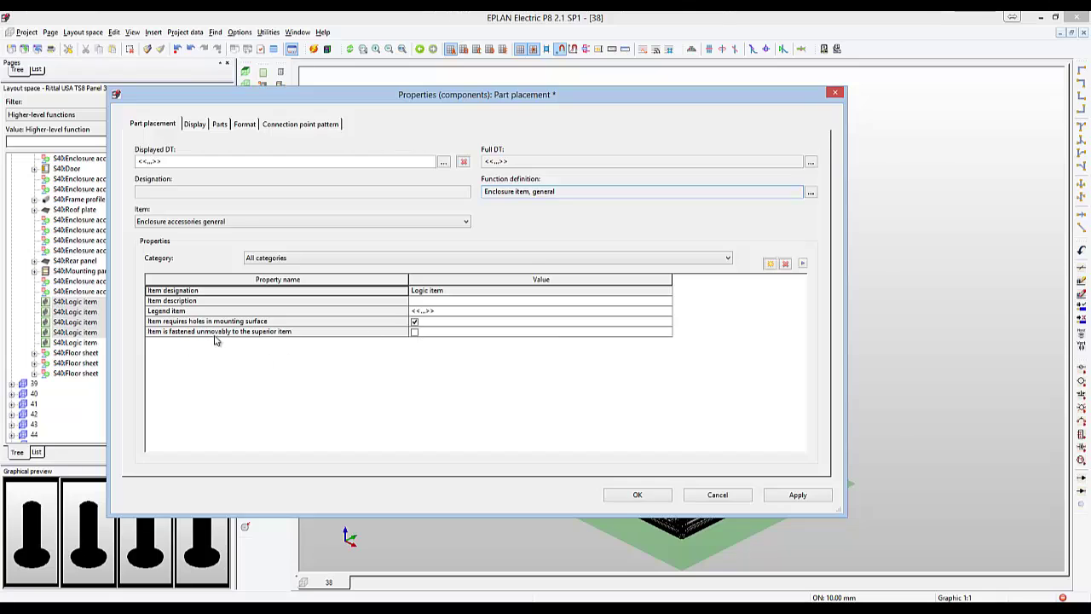
Fasten the items unmovably, put them on layer EPLAN560, 3D graphic.Enclosure, and apply.
{"action": "left_click", "coordinate": [415, 333]}
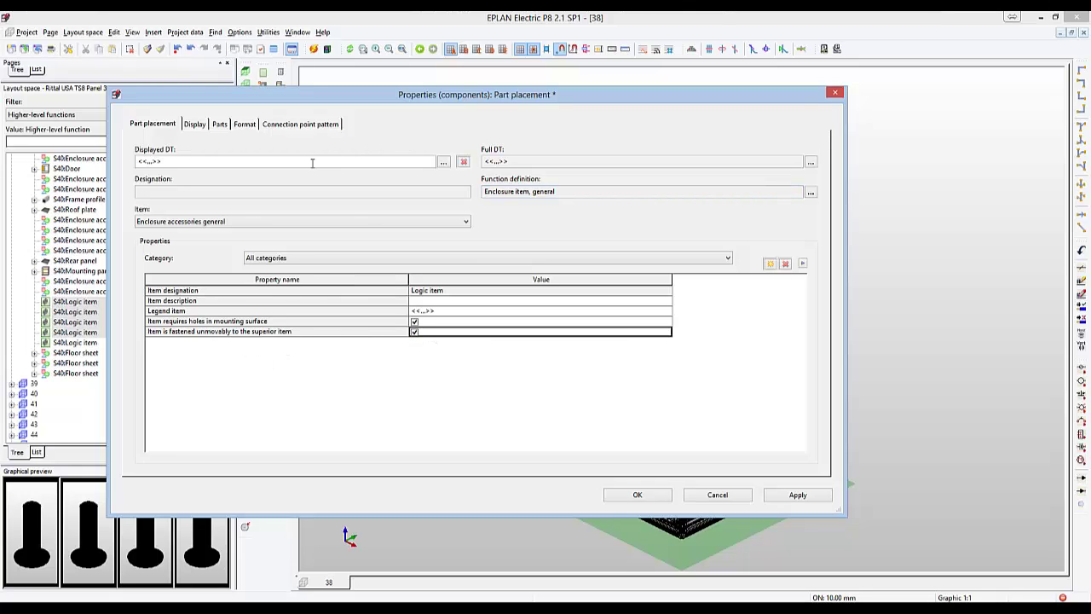
{"action": "left_click", "coordinate": [245, 125]}
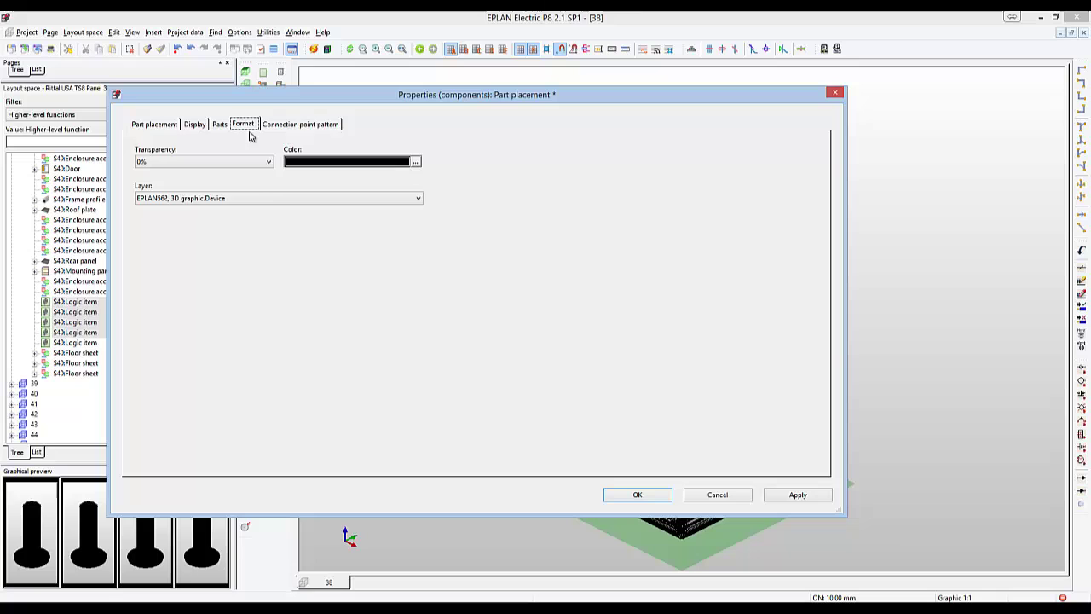
{"action": "left_click", "coordinate": [266, 198]}
{"action": "left_click", "coordinate": [227, 211]}
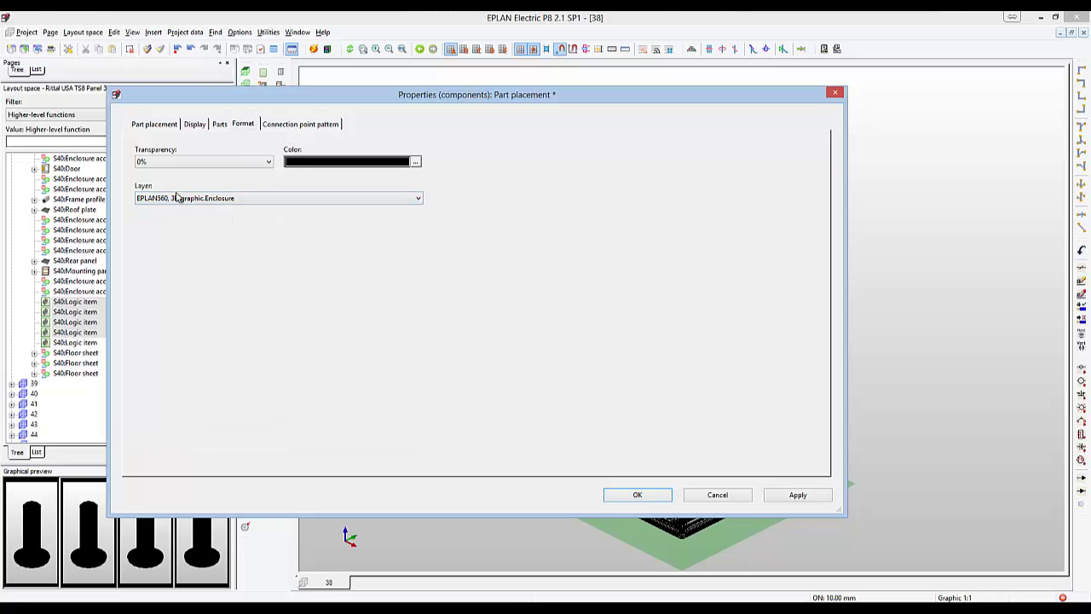
{"action": "left_click", "coordinate": [633, 499]}
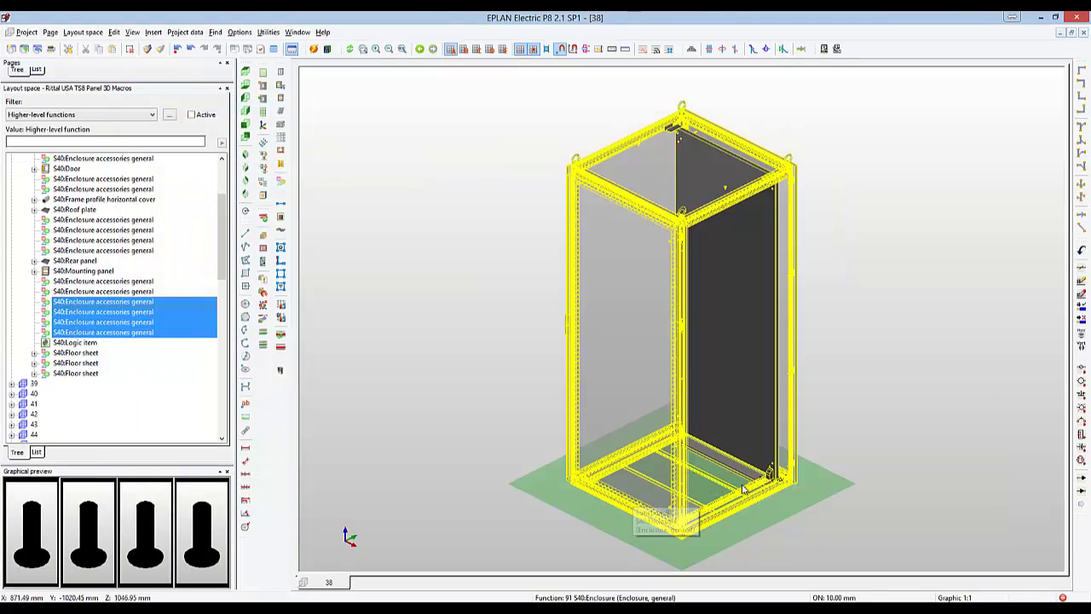
Select the remaining logic item and open its part placement properties.
{"action": "left_click", "coordinate": [884, 441]}
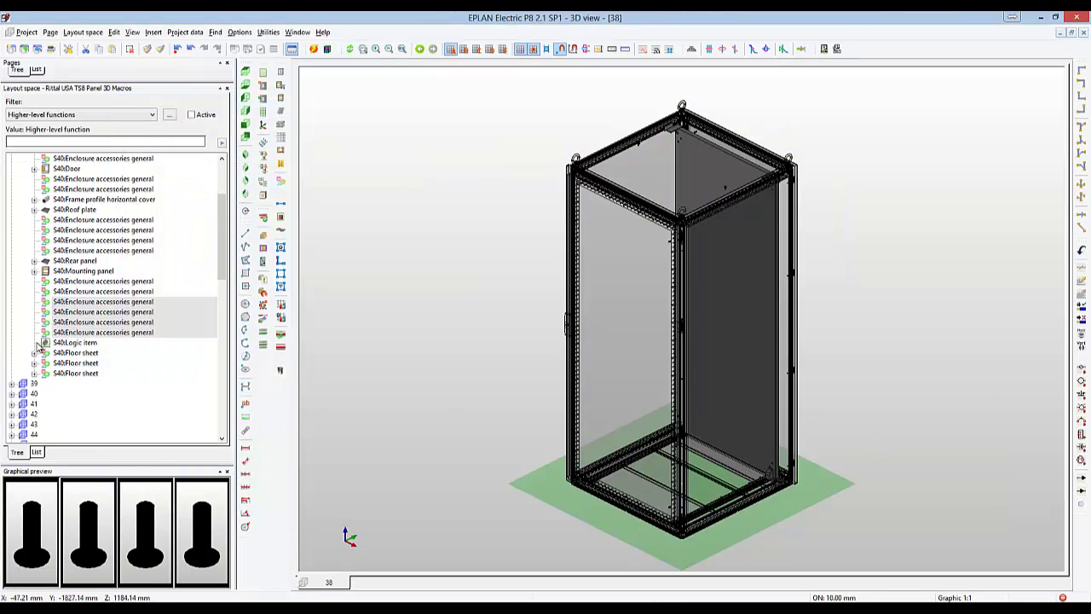
{"action": "left_click", "coordinate": [70, 343]}
{"action": "left_click_drag", "start_coordinate": [75, 348], "coordinate": [743, 472]}
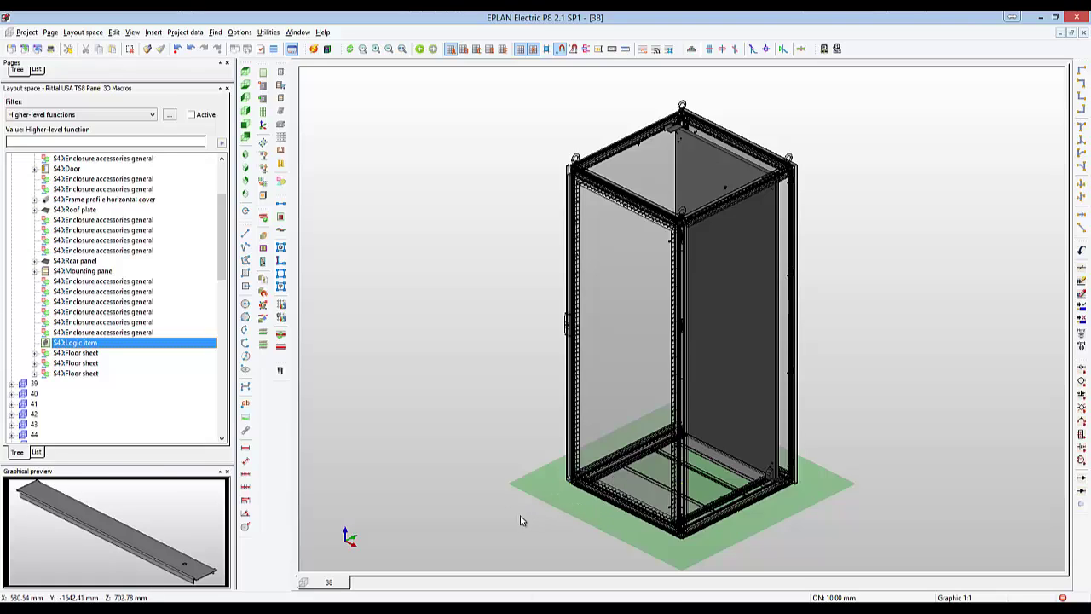
{"action": "right_click", "coordinate": [75, 344]}
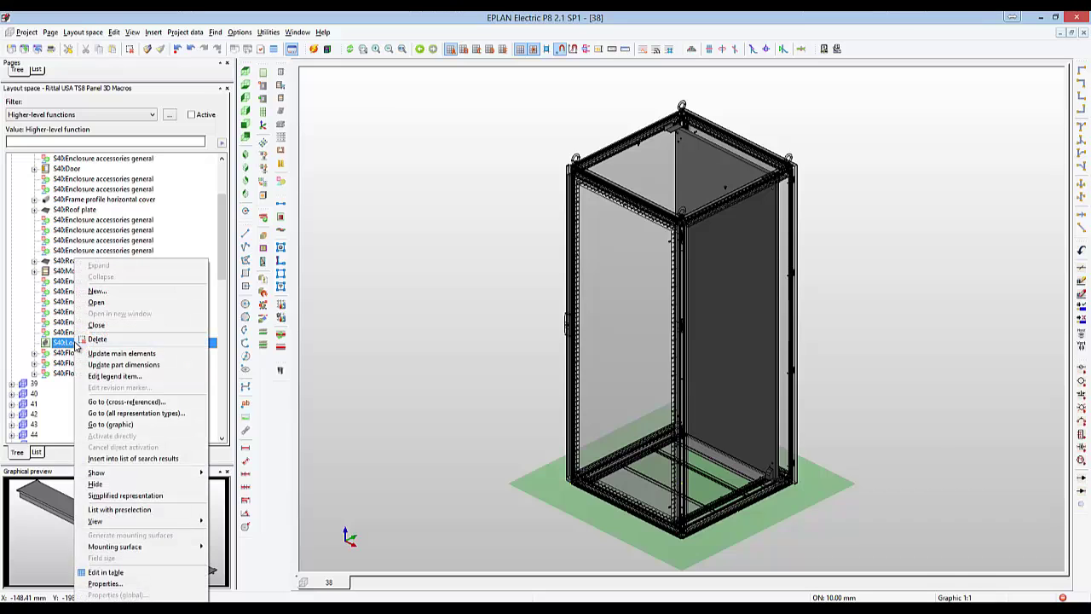
{"action": "left_click", "coordinate": [128, 587]}
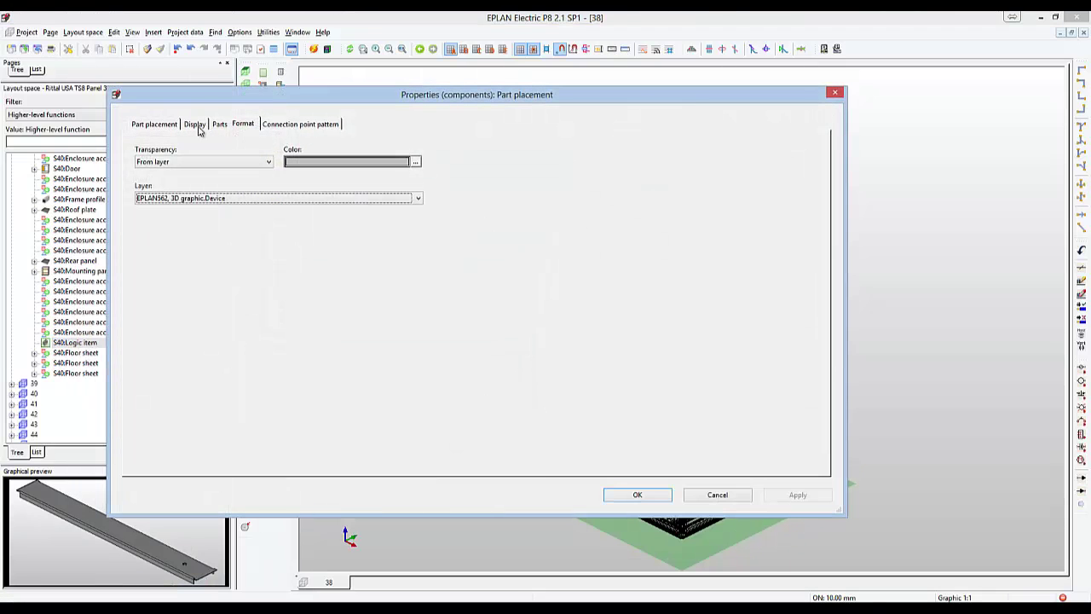
{"action": "left_click", "coordinate": [158, 124]}
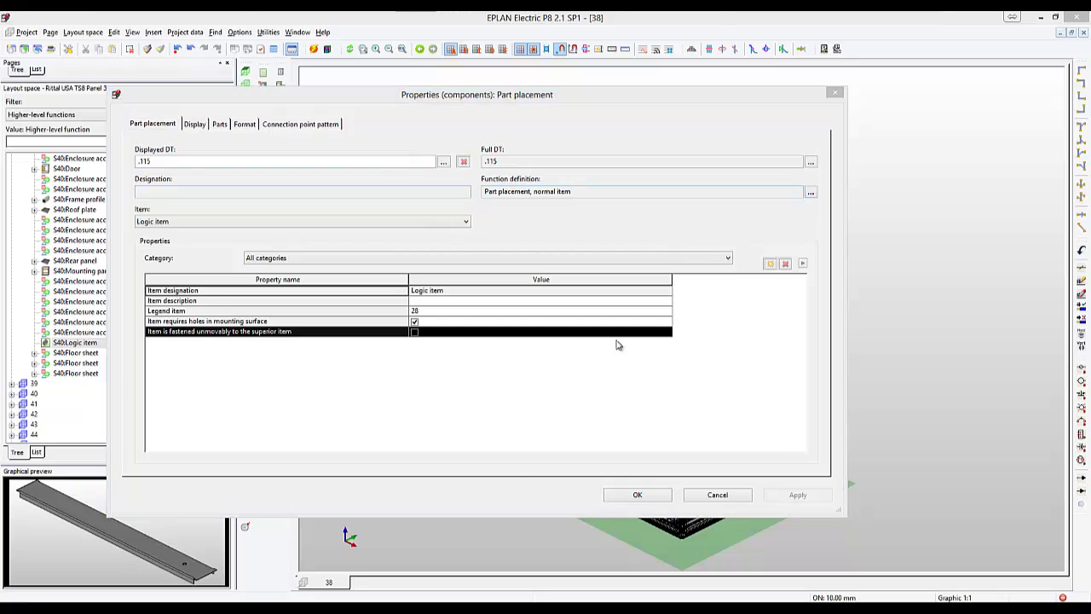
Set its function definition to Housings > Floor > Floor sheet, general.
{"action": "left_click", "coordinate": [810, 192]}
{"action": "double_click", "coordinate": [355, 379]}
{"action": "double_click", "coordinate": [383, 415]}
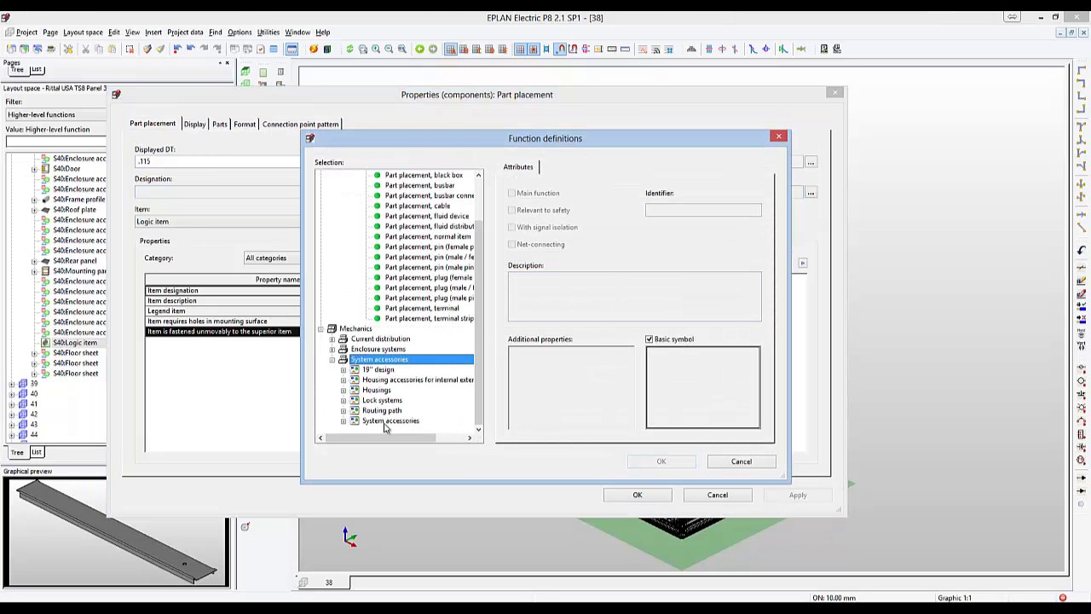
{"action": "double_click", "coordinate": [382, 392]}
{"action": "double_click", "coordinate": [383, 390]}
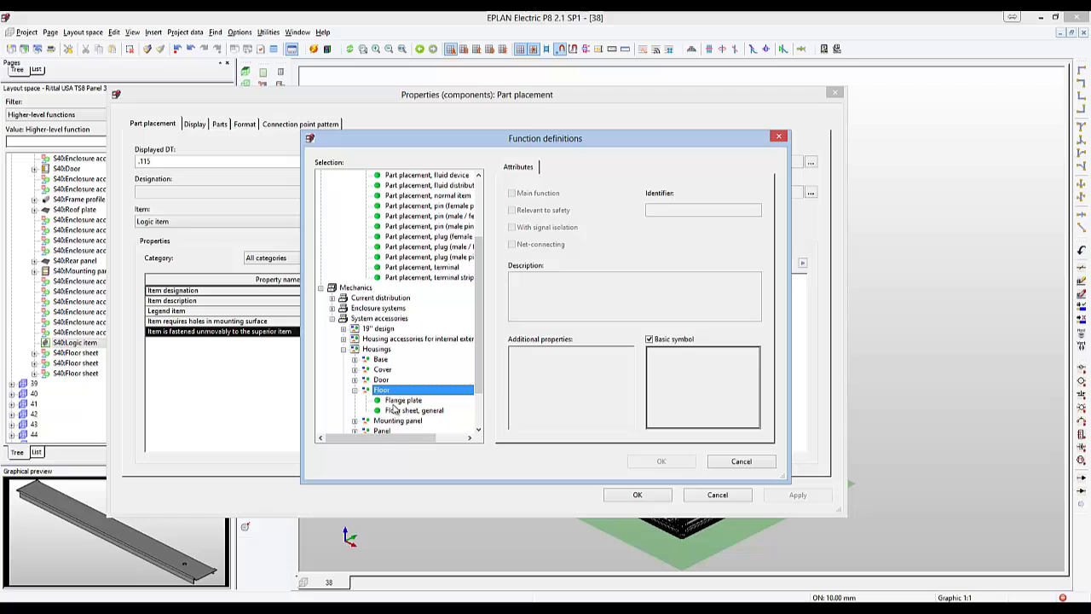
{"action": "left_click", "coordinate": [413, 410]}
{"action": "left_click", "coordinate": [660, 461]}
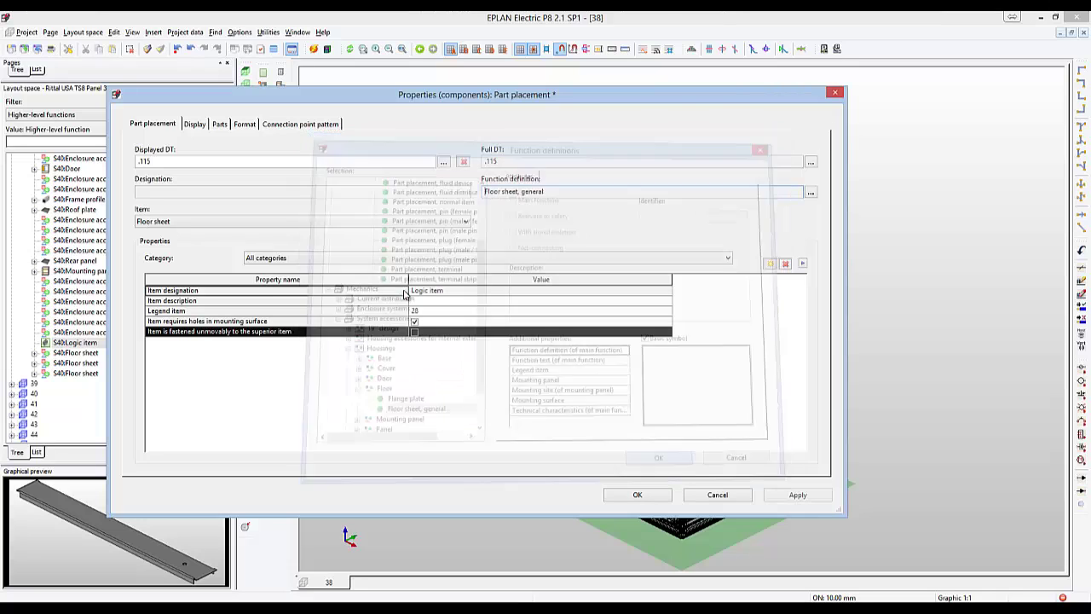
Fasten it unmovably, place it on layer EPLAN560, 3D graphic.Enclosure, and apply.
{"action": "left_click", "coordinate": [414, 332]}
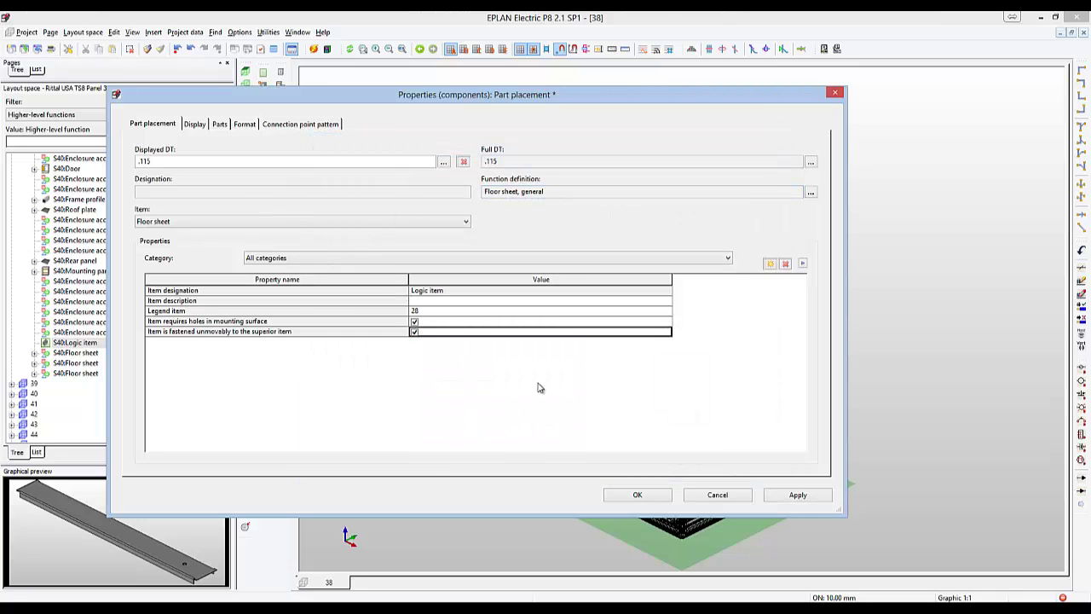
{"action": "left_click", "coordinate": [244, 124]}
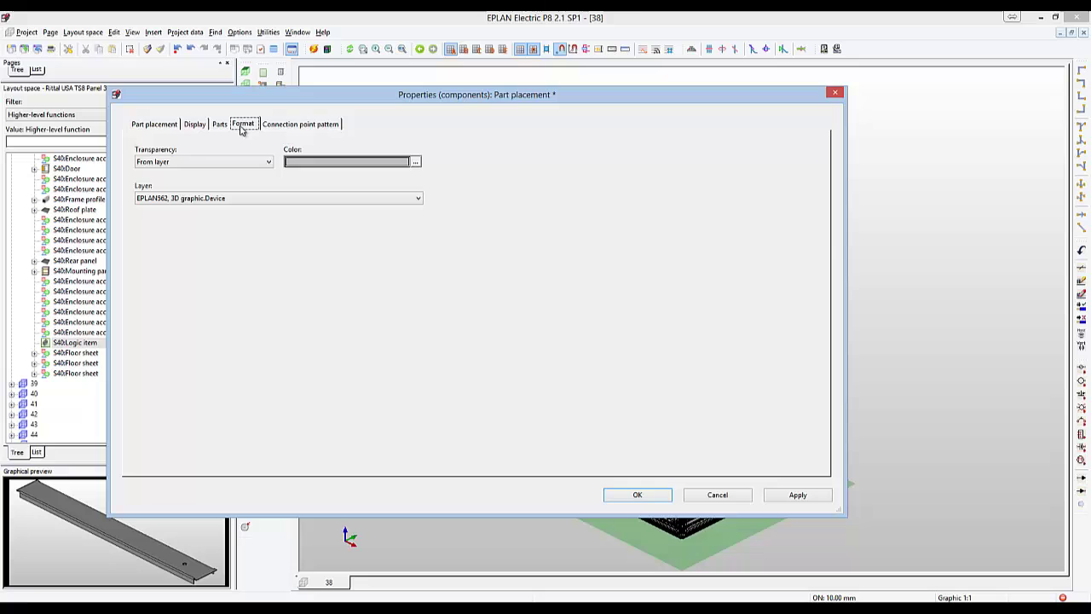
{"action": "left_click", "coordinate": [271, 198]}
{"action": "left_click", "coordinate": [244, 212]}
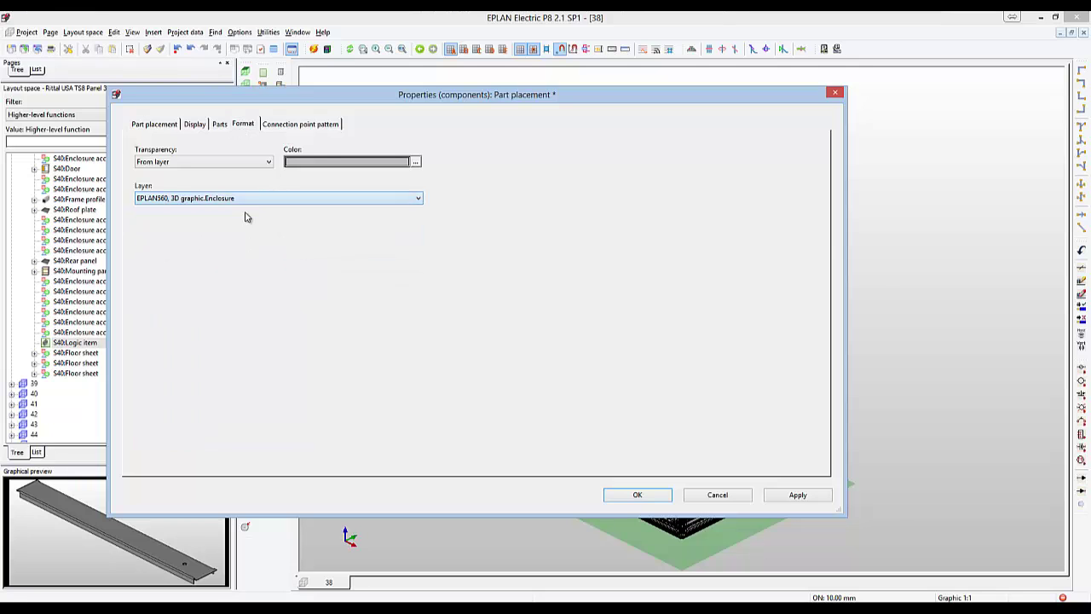
{"action": "left_click", "coordinate": [645, 496]}
{"action": "left_click", "coordinate": [477, 467]}
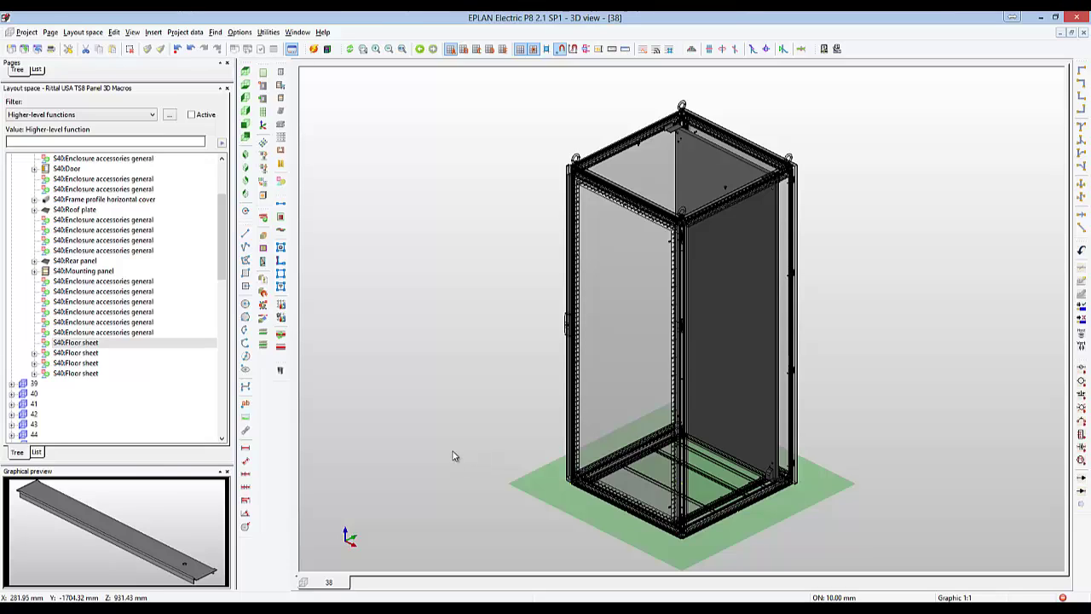
Isolate the first floor sheet in top view and define a mounting surface on it.
{"action": "left_click", "coordinate": [34, 353]}
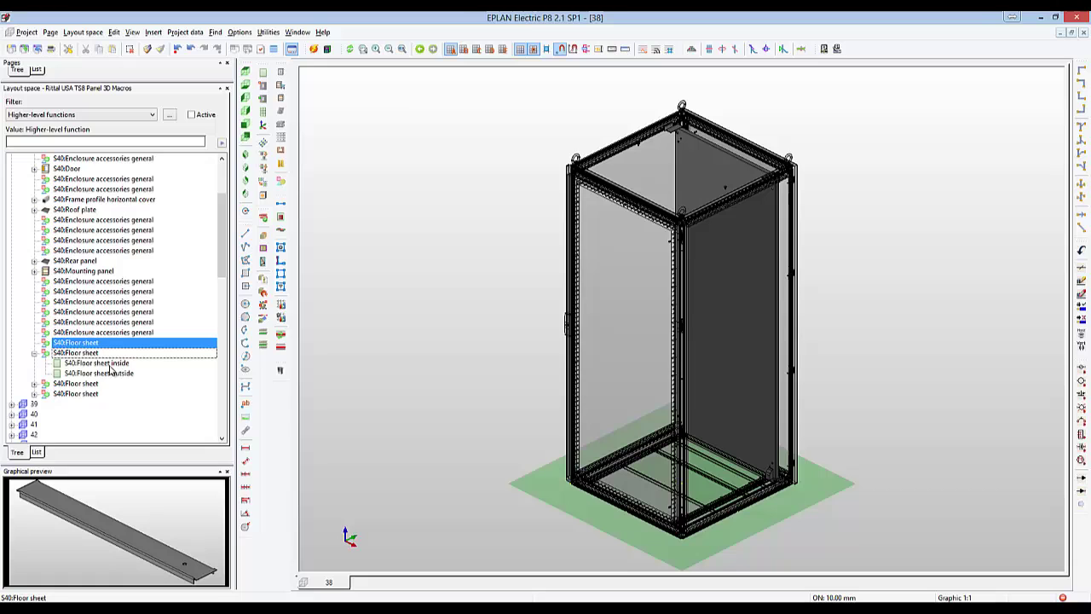
{"action": "right_click", "coordinate": [92, 346]}
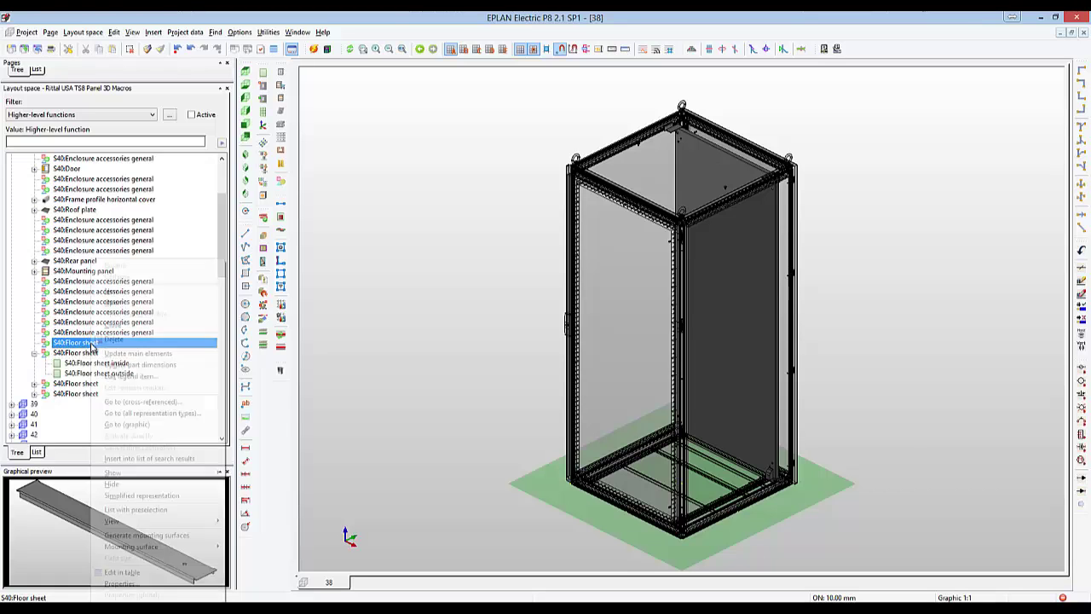
{"action": "left_click", "coordinate": [154, 425]}
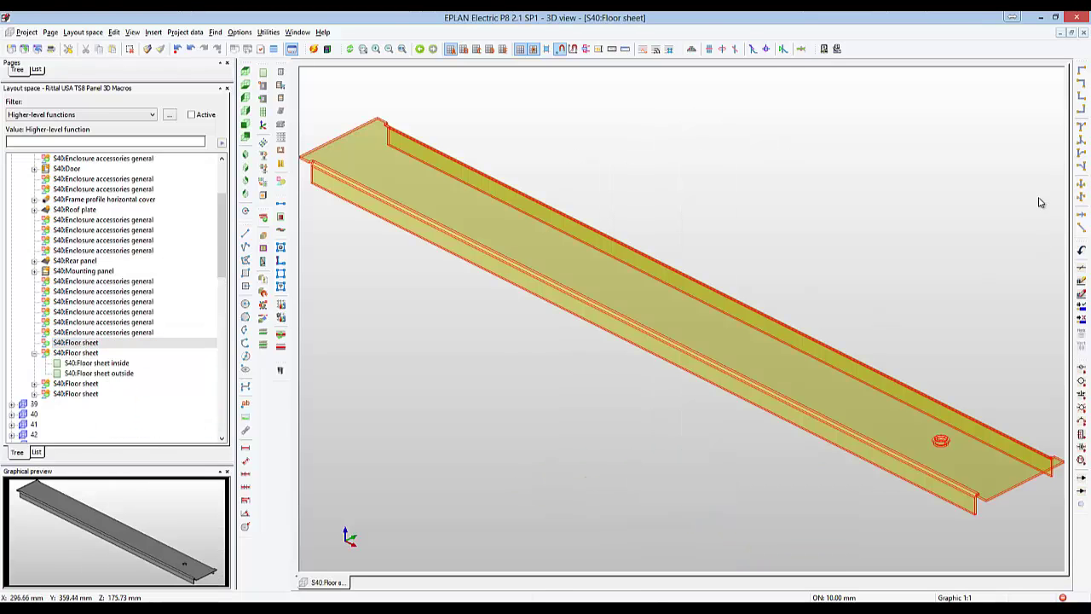
{"action": "left_click", "coordinate": [929, 315]}
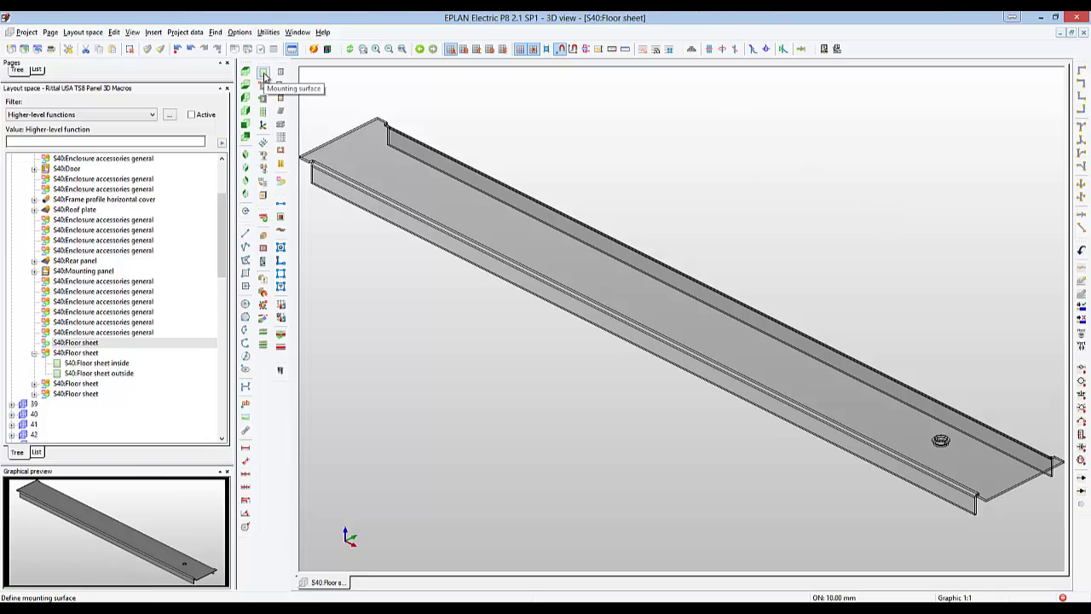
{"action": "left_click", "coordinate": [245, 124]}
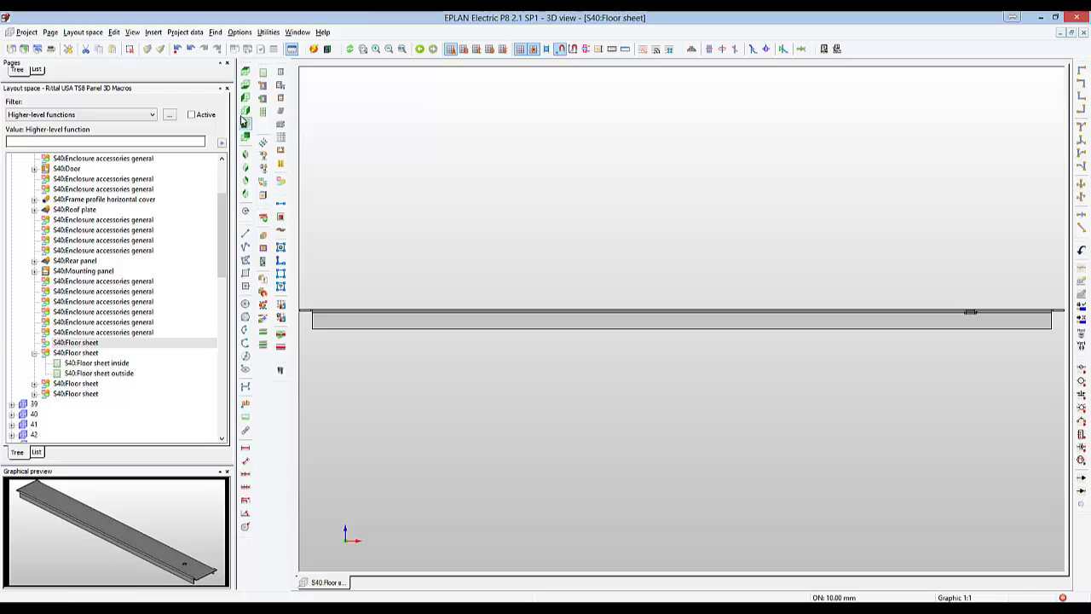
{"action": "left_click", "coordinate": [244, 84]}
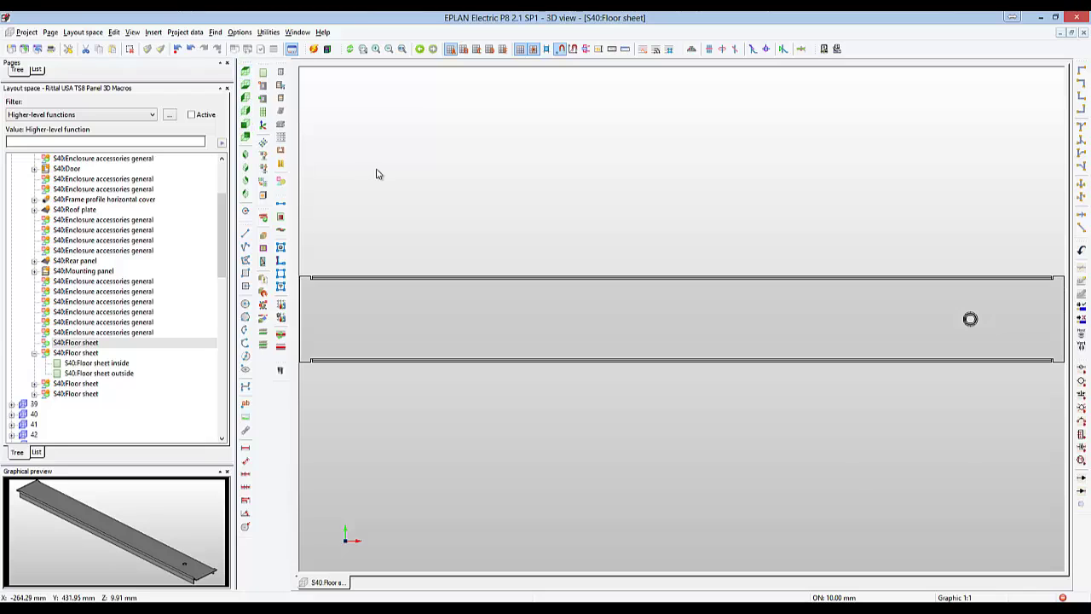
{"action": "left_click", "coordinate": [262, 74]}
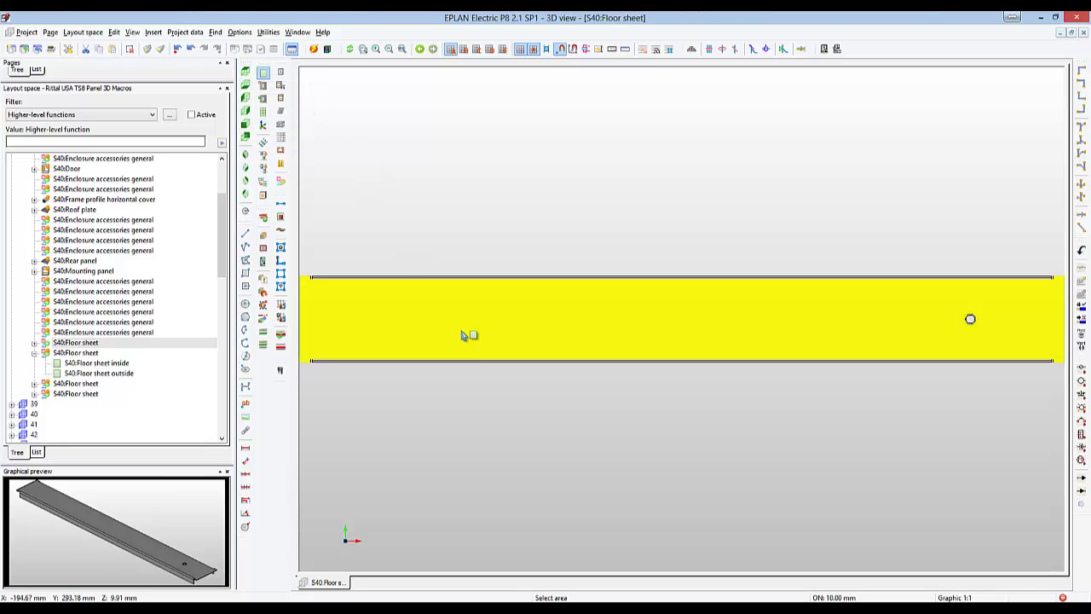
Make the new mounting surface require holes and set its item type to Floor sheet inside.
{"action": "left_click", "coordinate": [35, 342]}
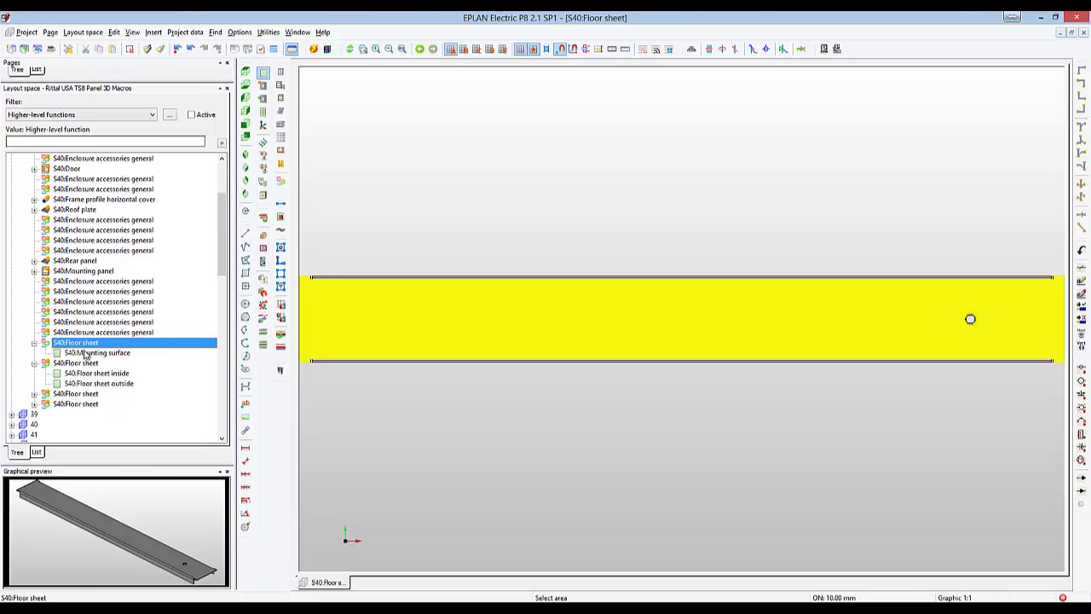
{"action": "left_click", "coordinate": [97, 353]}
{"action": "right_click", "coordinate": [100, 359]}
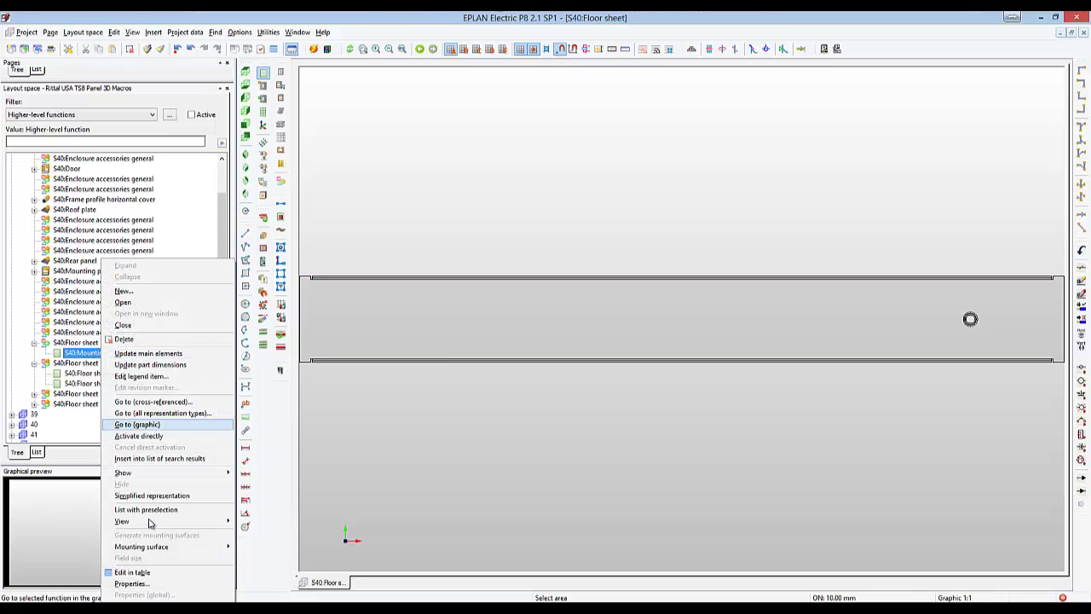
{"action": "left_click", "coordinate": [146, 584]}
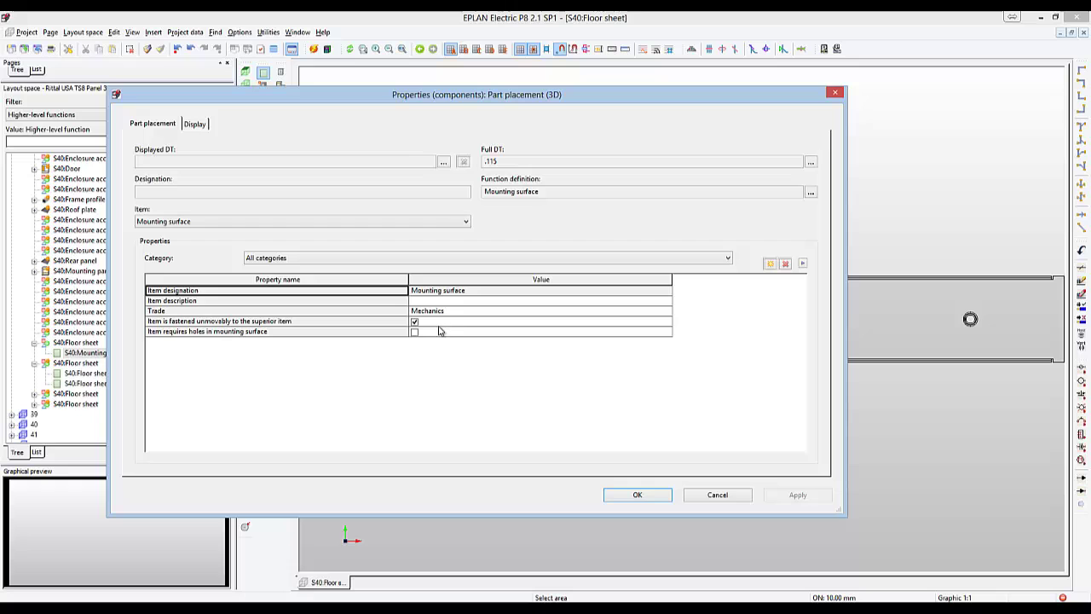
{"action": "left_click", "coordinate": [415, 331]}
{"action": "left_click", "coordinate": [410, 223]}
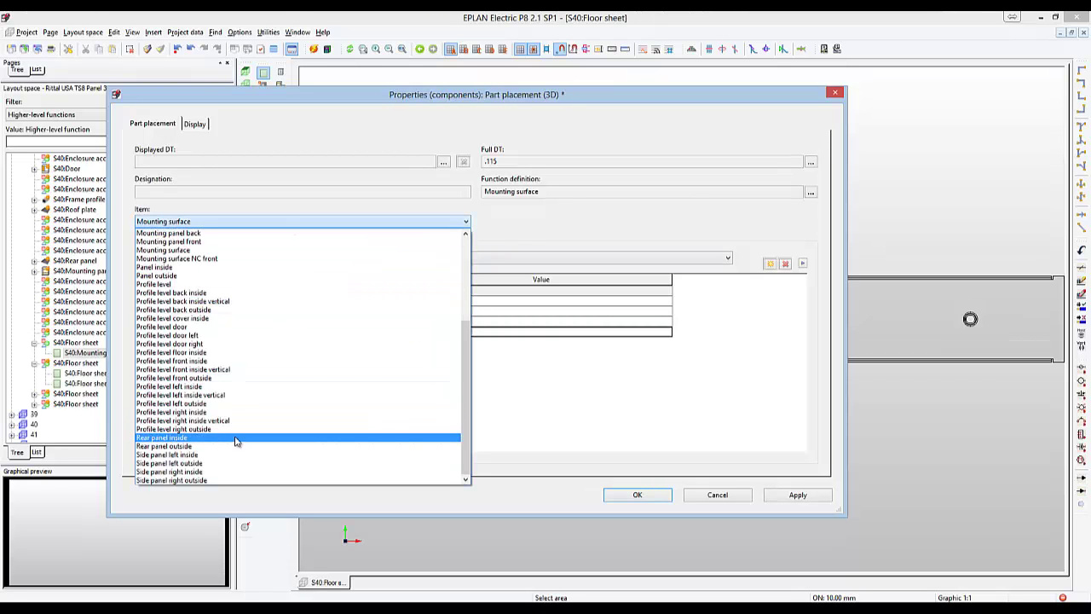
{"action": "scroll", "coordinate": [234, 434], "scroll_direction": "up", "scroll_amount": 5}
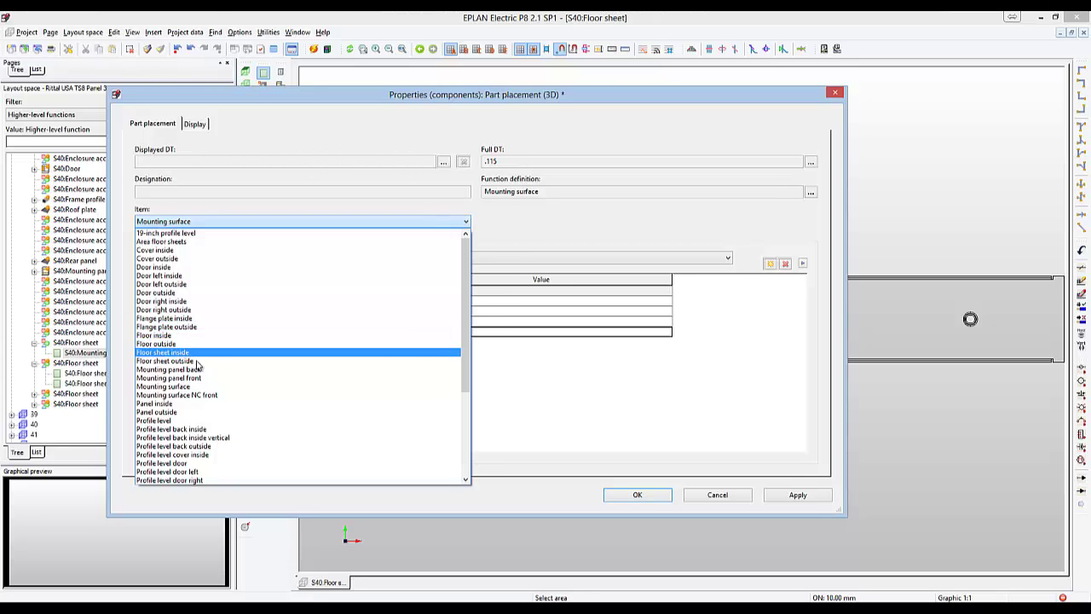
{"action": "left_click", "coordinate": [194, 353]}
{"action": "left_click", "coordinate": [635, 497]}
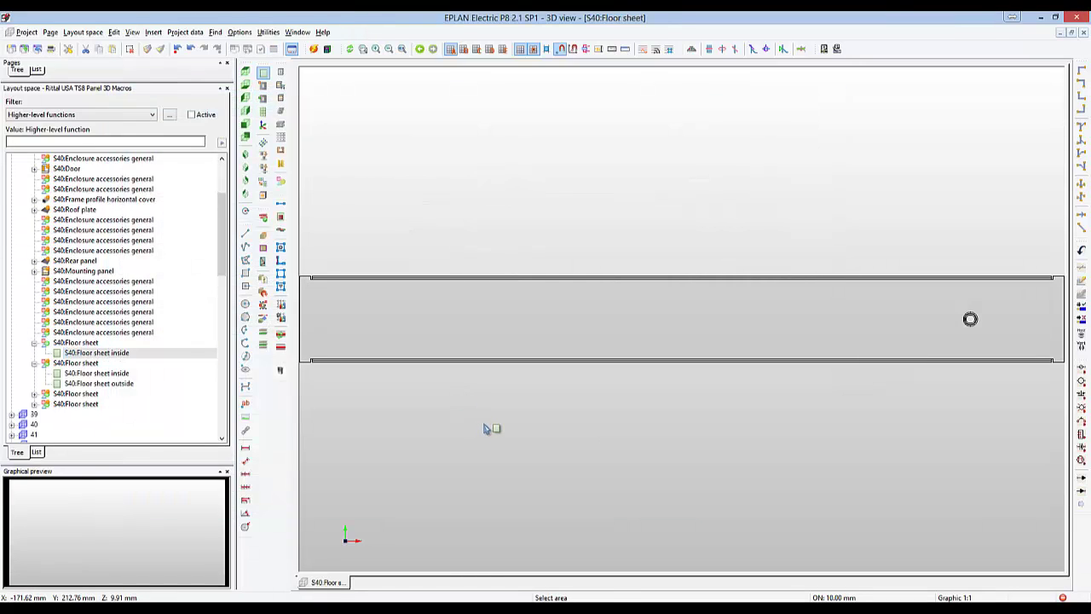
Set the floor sheet's underside mounting surface to item type Floor outside with holes required.
{"action": "middle_click_drag", "start_coordinate": [484, 428], "coordinate": [499, 275]}
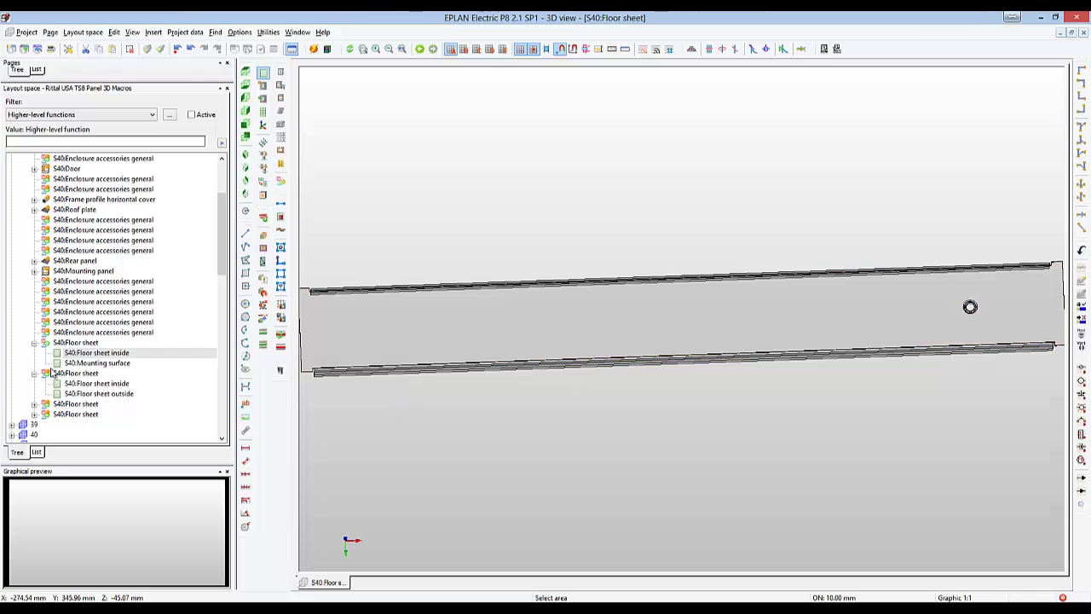
{"action": "left_click", "coordinate": [105, 364]}
{"action": "right_click", "coordinate": [111, 364]}
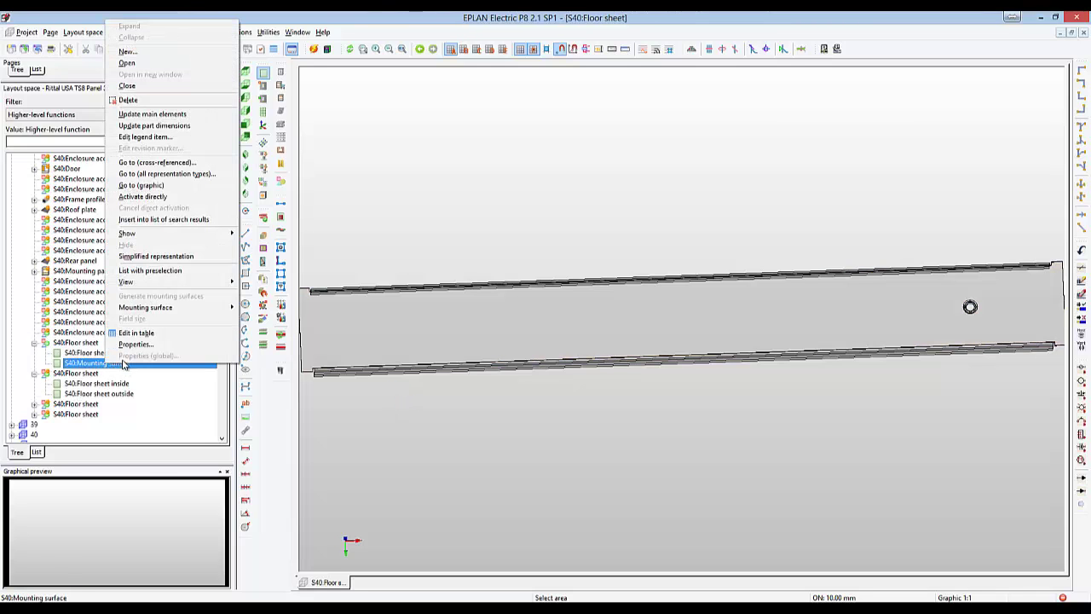
{"action": "left_click", "coordinate": [136, 350]}
{"action": "left_click", "coordinate": [298, 224]}
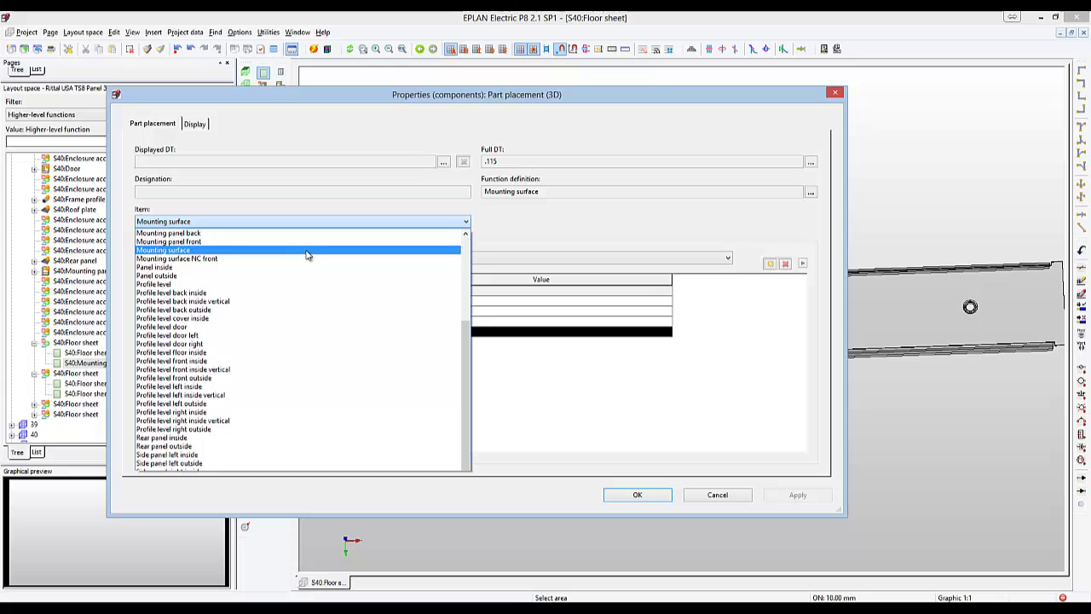
{"action": "scroll", "coordinate": [336, 280], "scroll_direction": "up", "scroll_amount": 5}
{"action": "scroll", "coordinate": [336, 282], "scroll_direction": "up", "scroll_amount": 2}
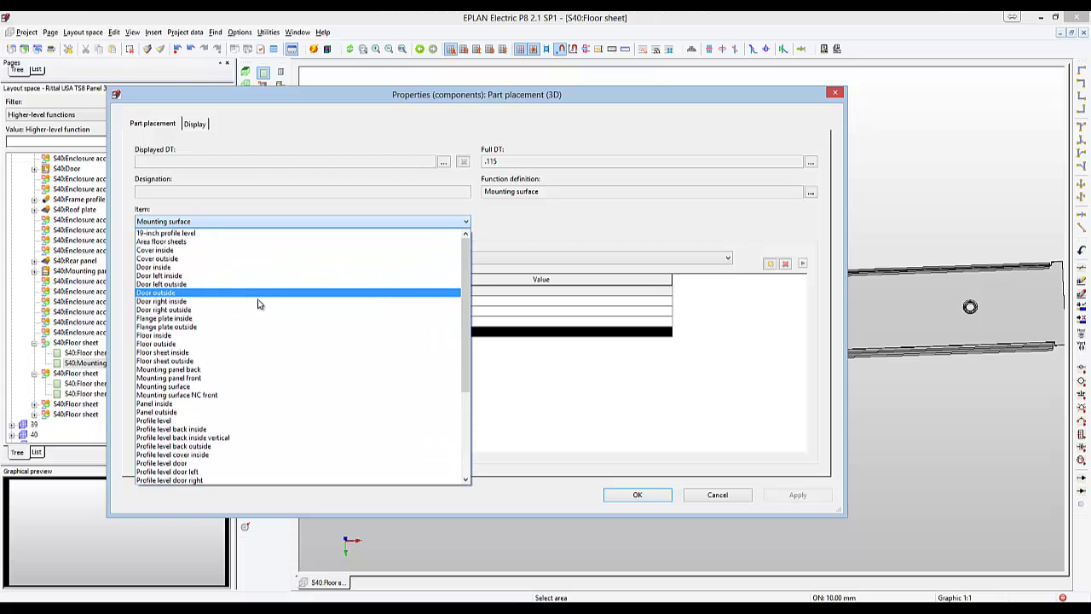
{"action": "left_click", "coordinate": [234, 345]}
{"action": "left_click", "coordinate": [416, 332]}
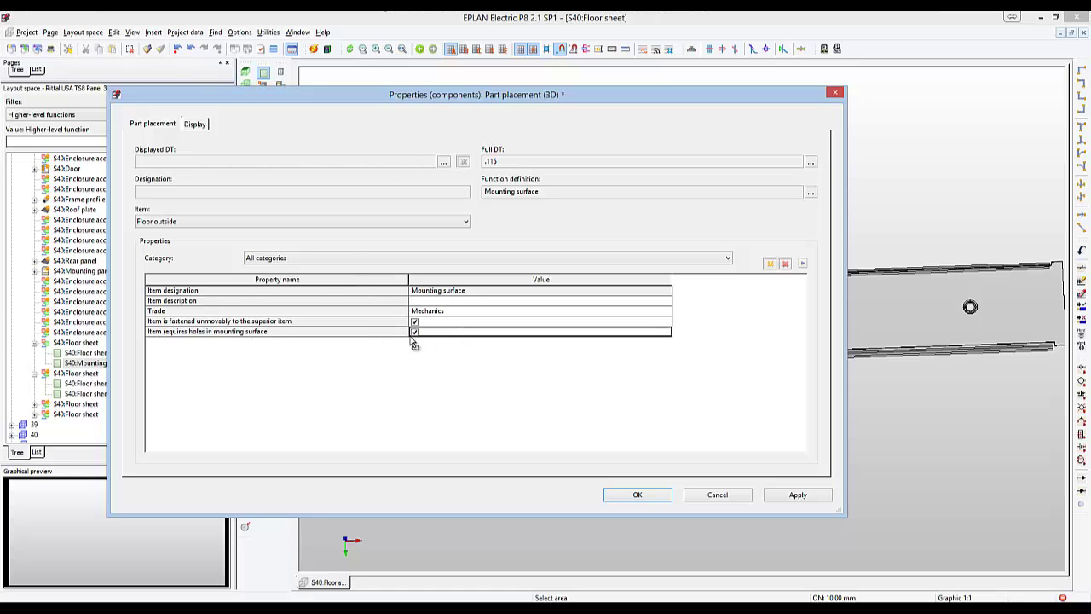
{"action": "left_click", "coordinate": [631, 497]}
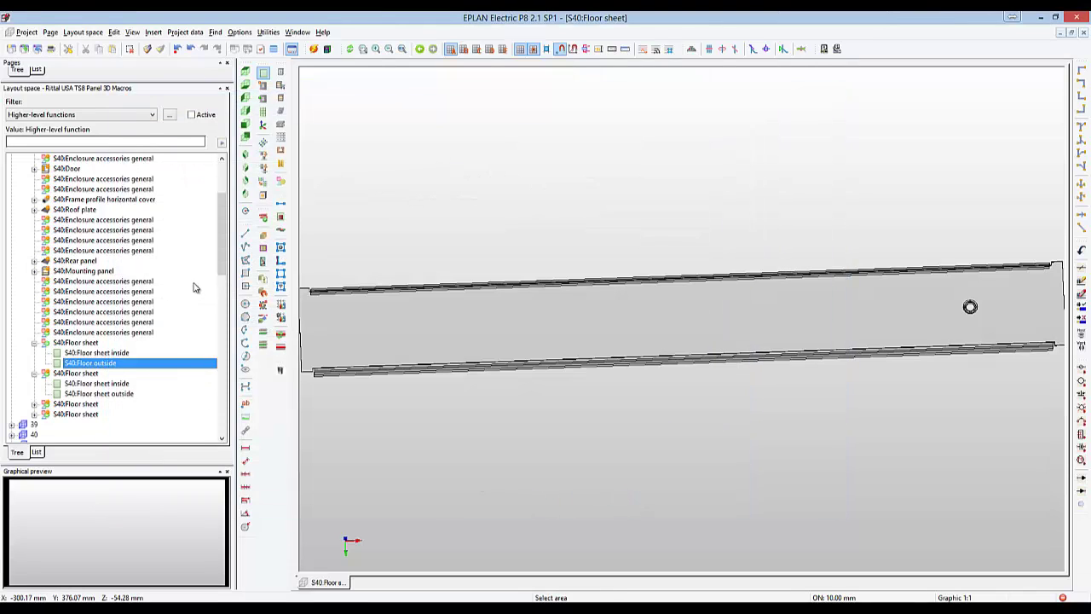
Reopen the full S40:Enclosure 3D view in layout space 38 and clear the selection.
{"action": "scroll", "coordinate": [222, 234], "scroll_direction": "up", "scroll_amount": 4}
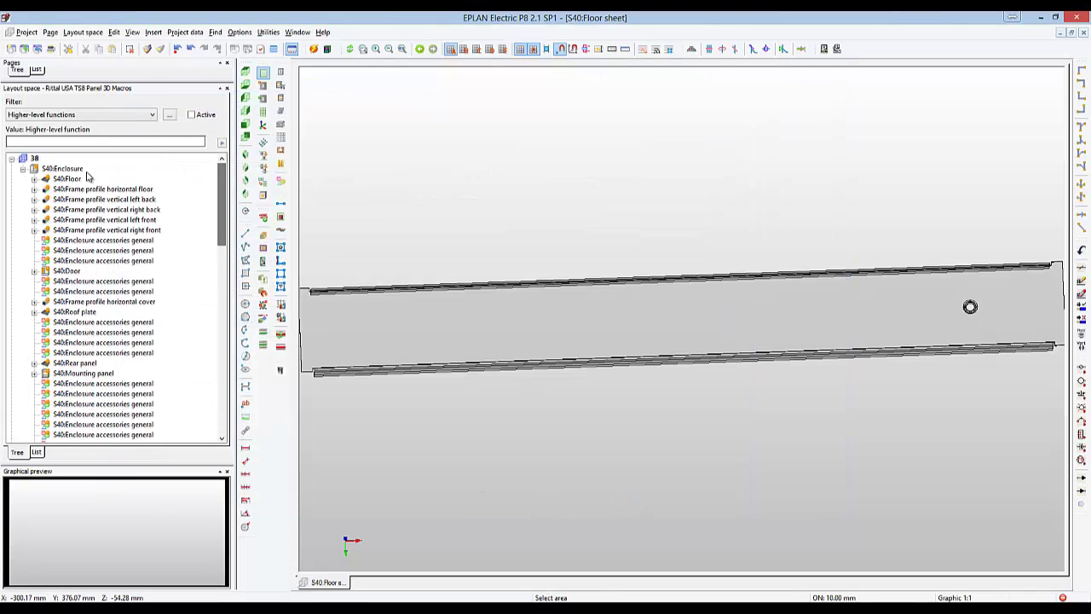
{"action": "double_click", "coordinate": [51, 169]}
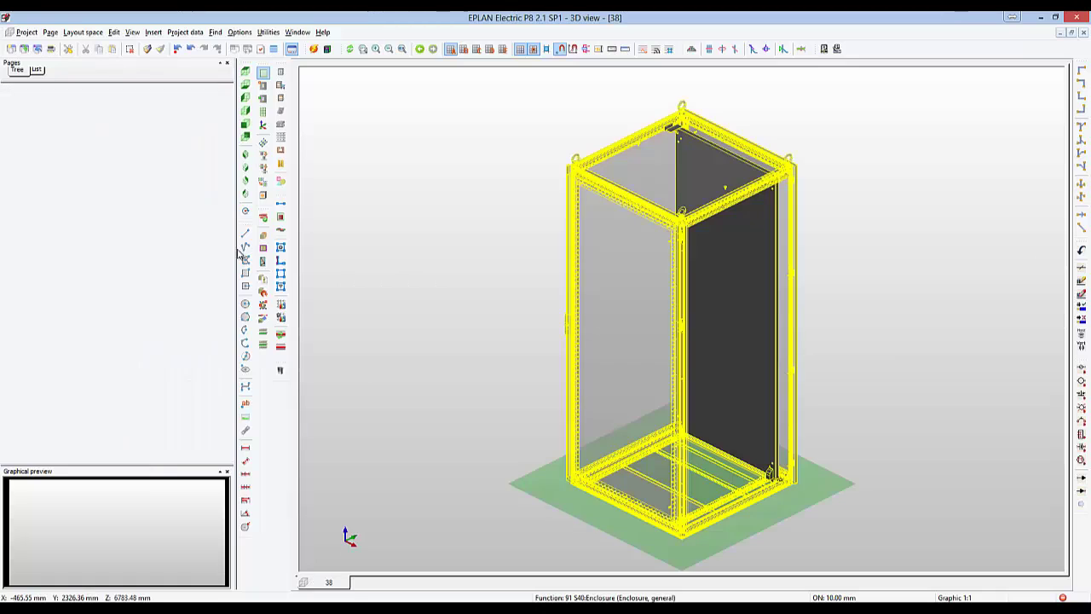
{"action": "left_click", "coordinate": [465, 344]}
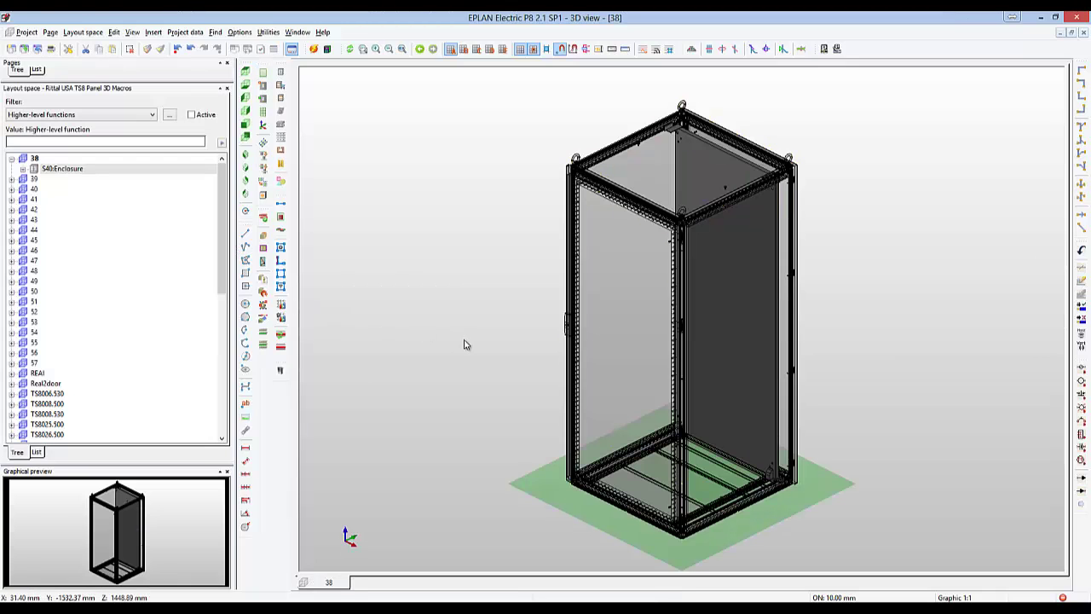